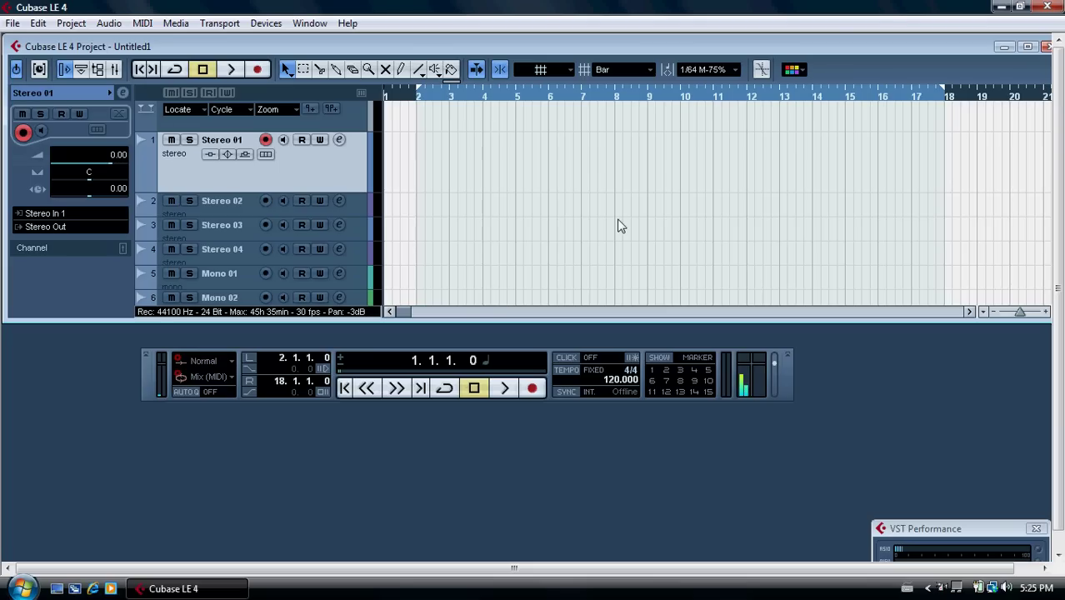
Step: Record about 11 bars of stereo audio onto Stereo 01, creating the clip Stereo 01_02
{"action": "left_click", "coordinate": [532, 389]}
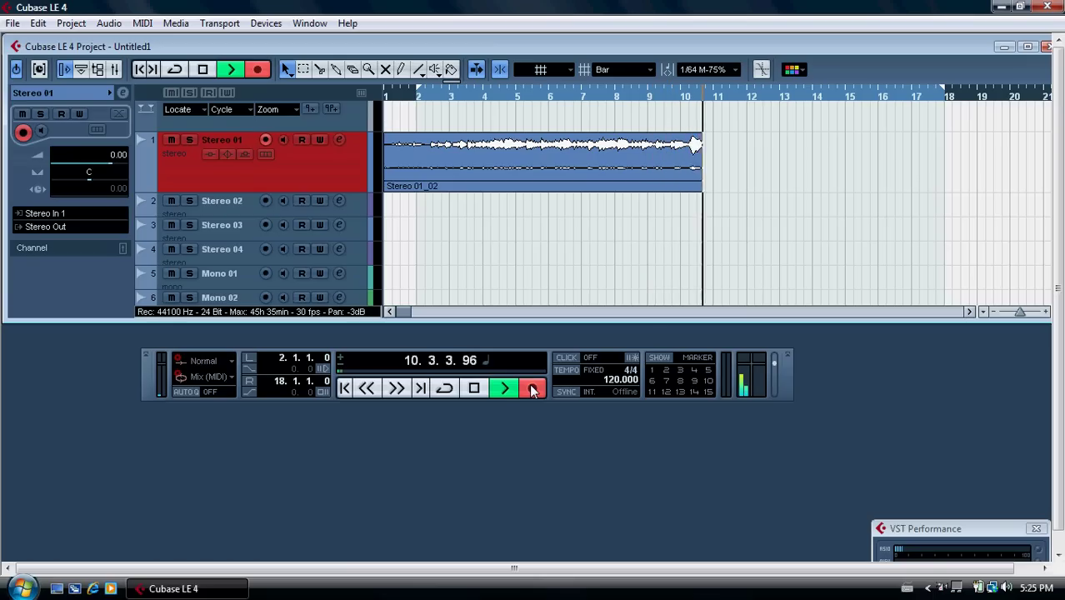
{"action": "left_click", "coordinate": [474, 388]}
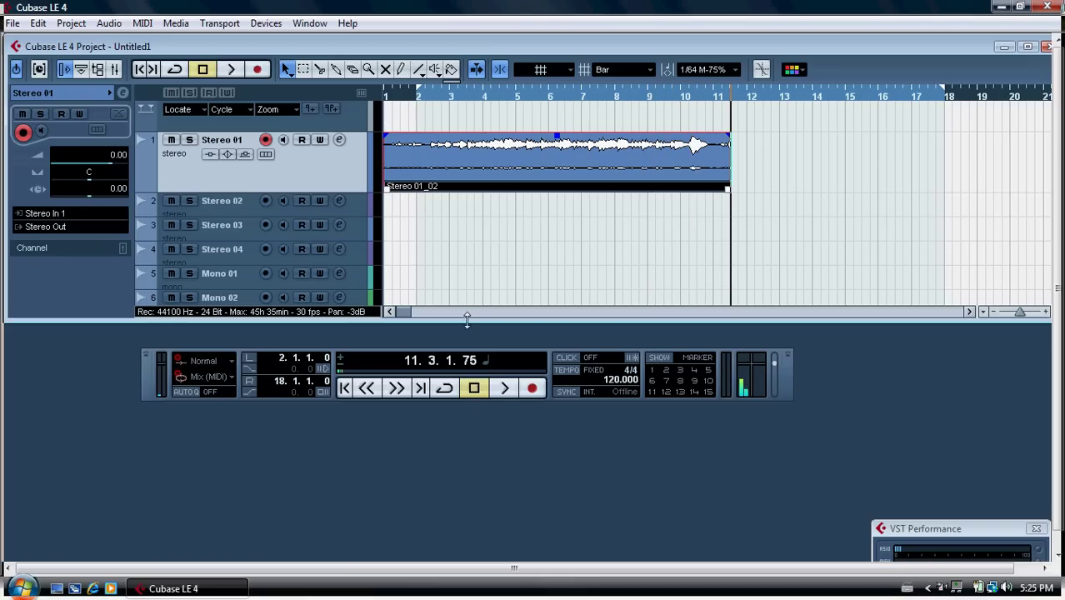
Step: Return to the project start and put Roomworks SE in insert slot 1 of Stereo 01
{"action": "left_click", "coordinate": [346, 389]}
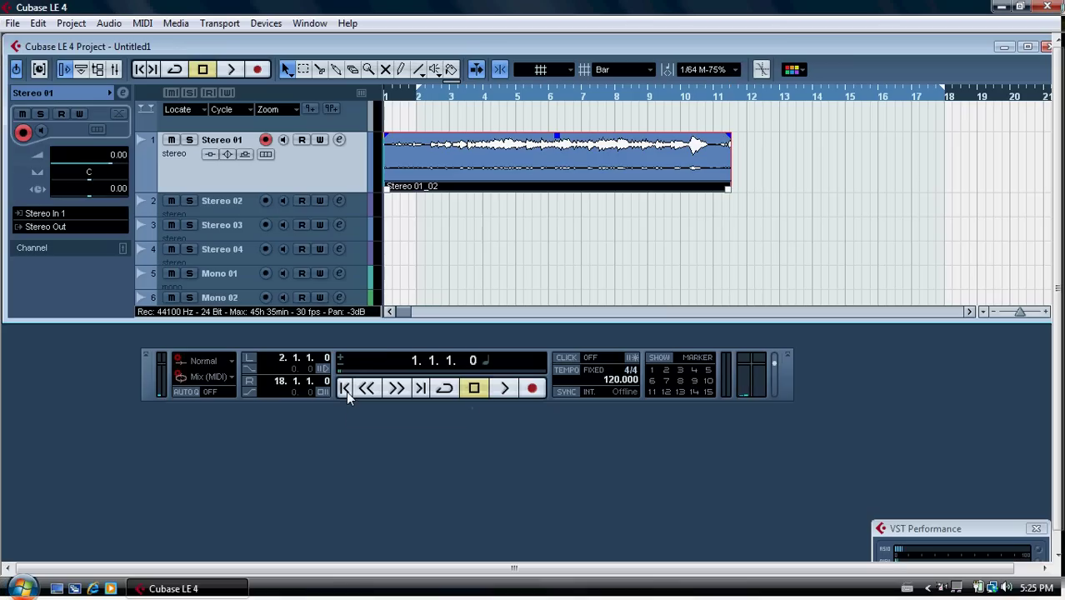
{"action": "left_click", "coordinate": [339, 141]}
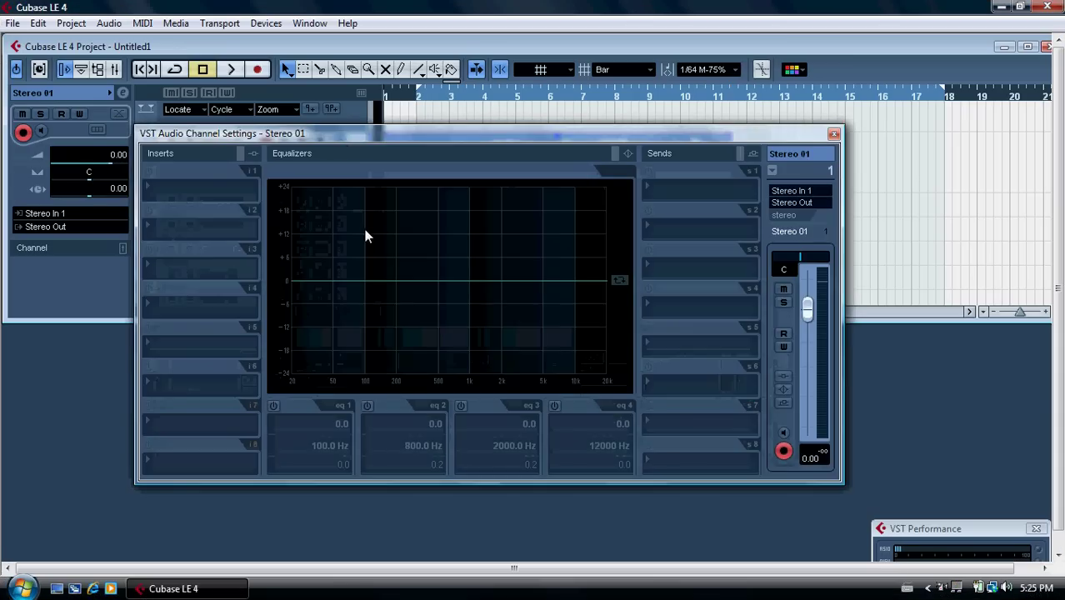
{"action": "left_click", "coordinate": [152, 191]}
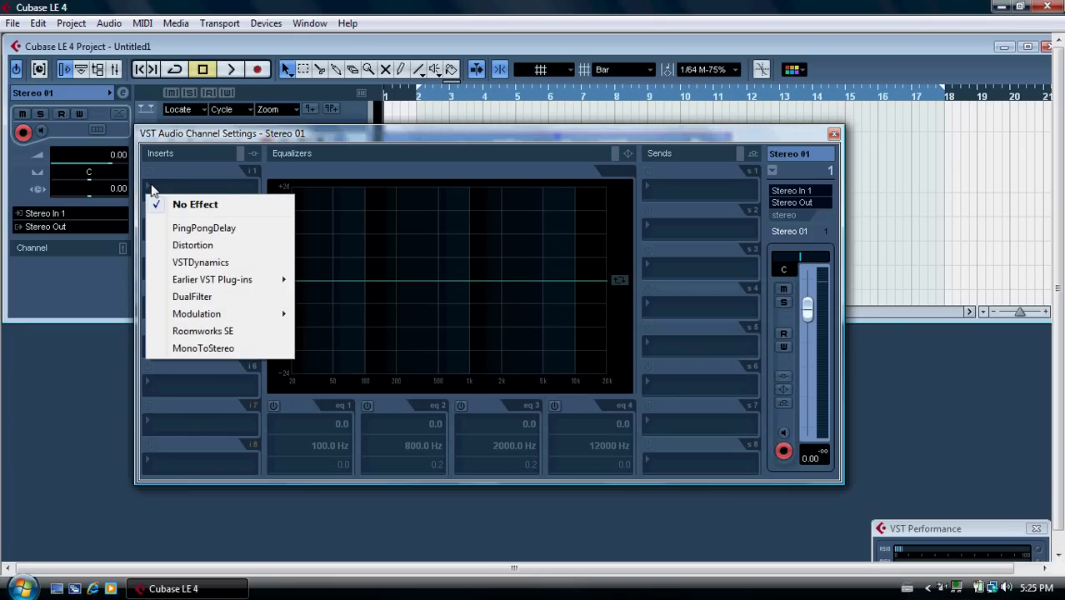
{"action": "mouse_move", "coordinate": [228, 317]}
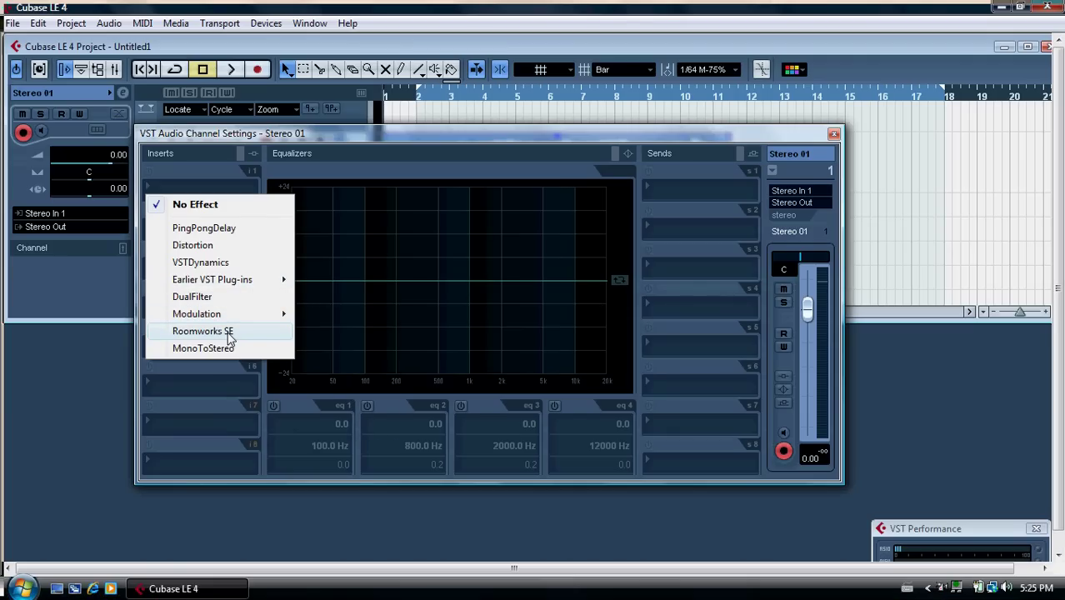
{"action": "left_click", "coordinate": [230, 334]}
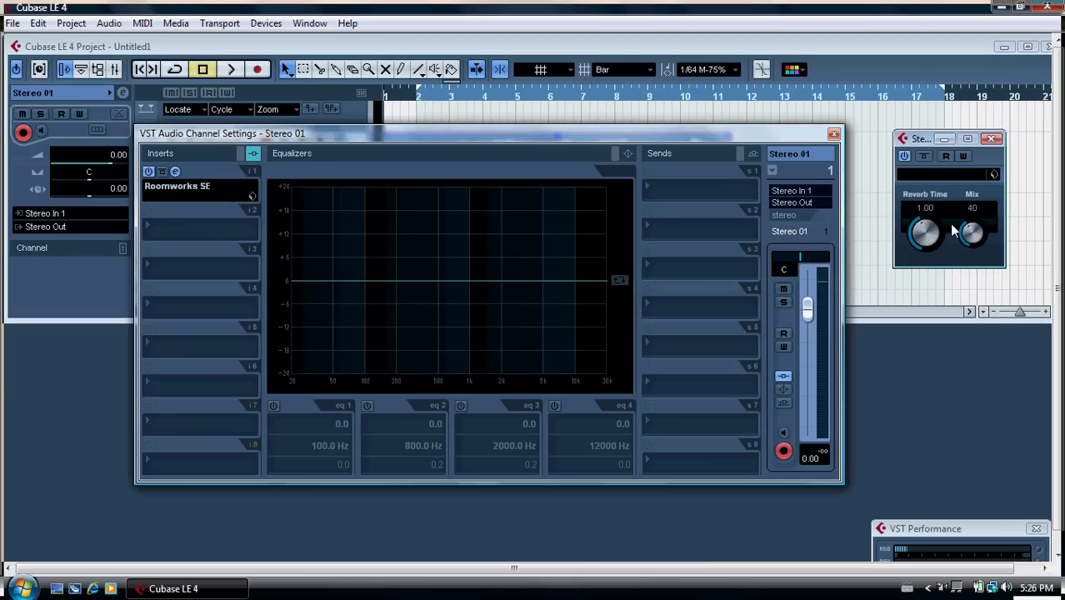
{"action": "left_click", "coordinate": [993, 175]}
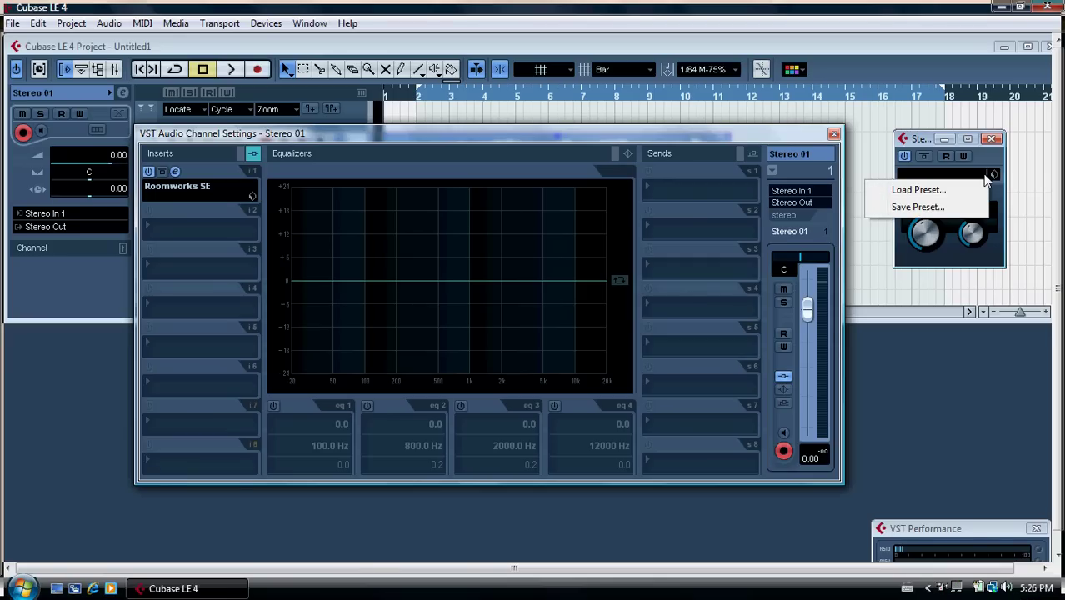
Step: Load the Guitar/Plucked > A. Guitar preset Brighter Drums, giving Reverb Time 1.75 and Mix 50
{"action": "left_click", "coordinate": [917, 190]}
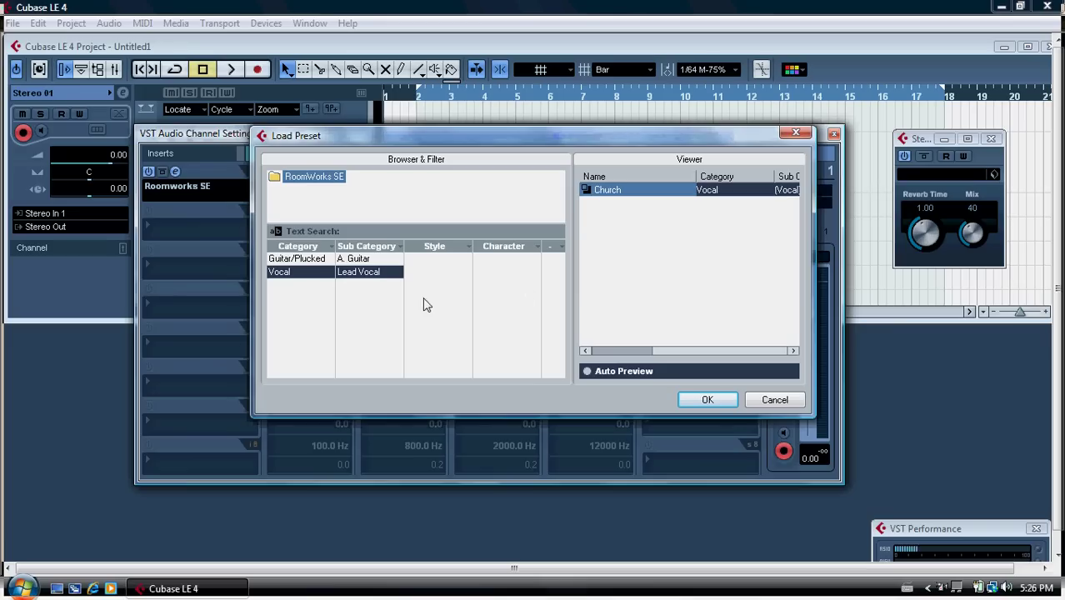
{"action": "left_click", "coordinate": [305, 263]}
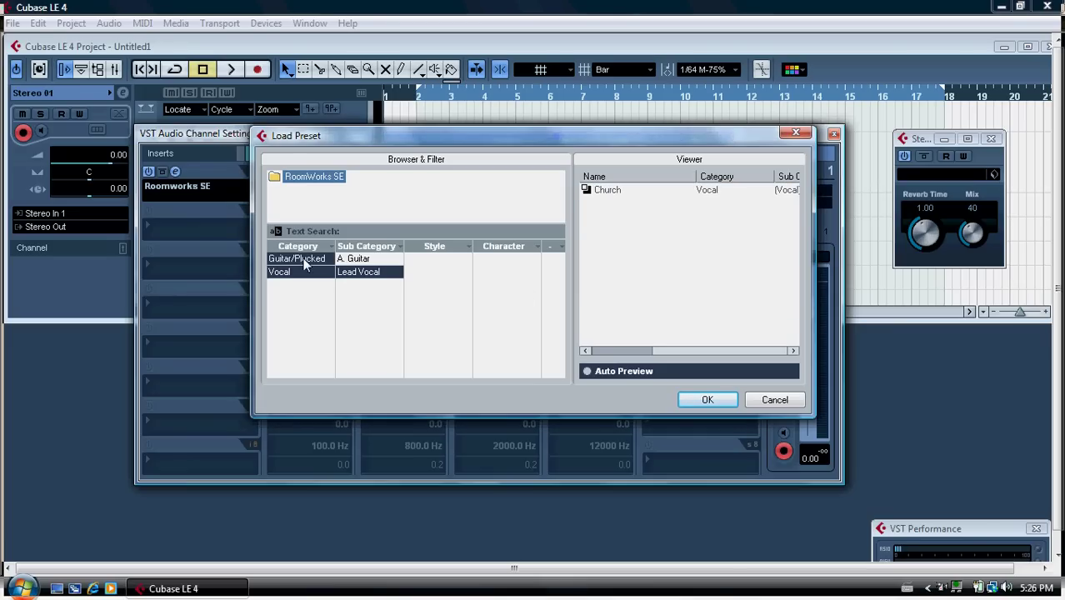
{"action": "left_click", "coordinate": [298, 273]}
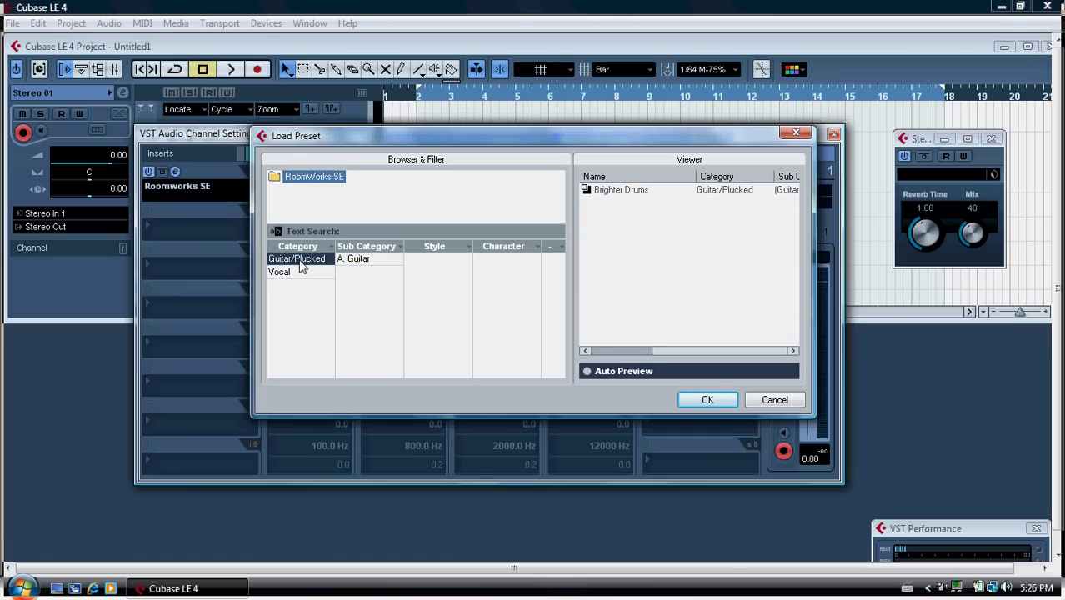
{"action": "left_click", "coordinate": [350, 260]}
{"action": "left_click", "coordinate": [604, 372]}
{"action": "left_click", "coordinate": [601, 376]}
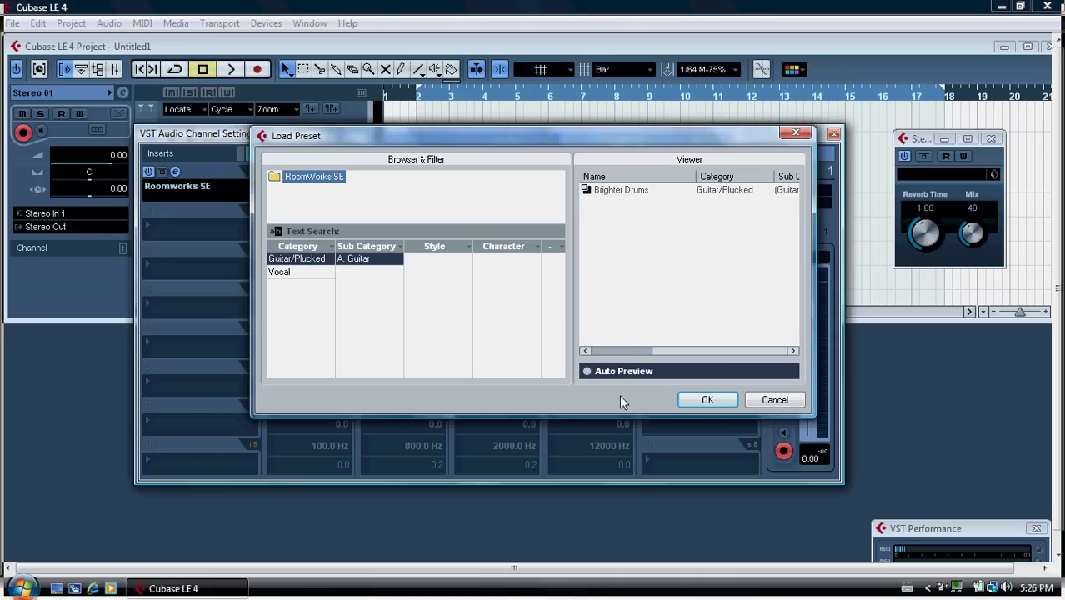
{"action": "left_click", "coordinate": [610, 193]}
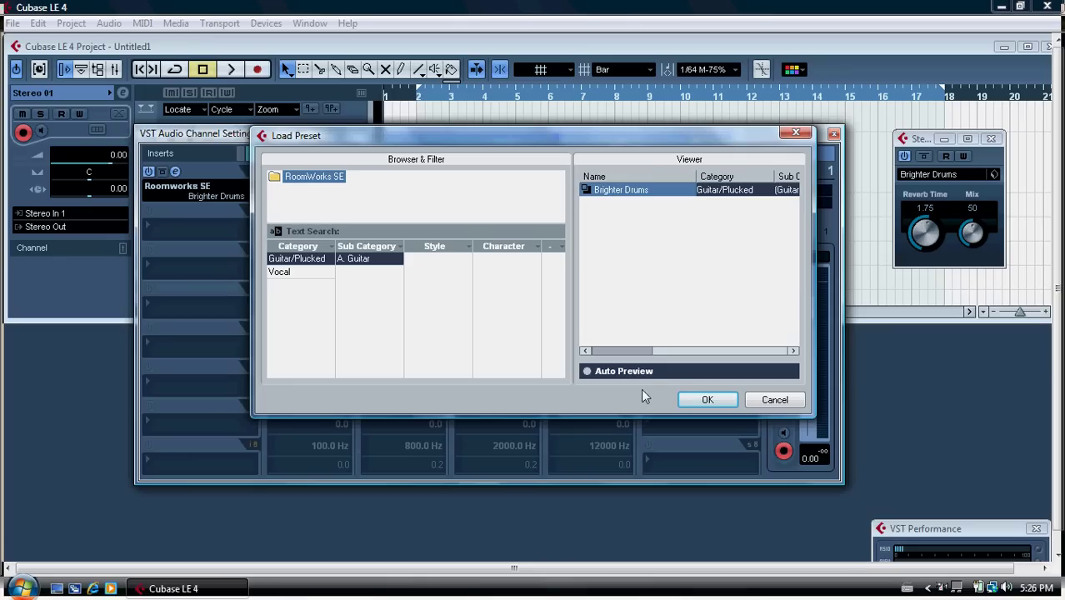
{"action": "left_click", "coordinate": [707, 402]}
{"action": "left_click", "coordinate": [707, 401]}
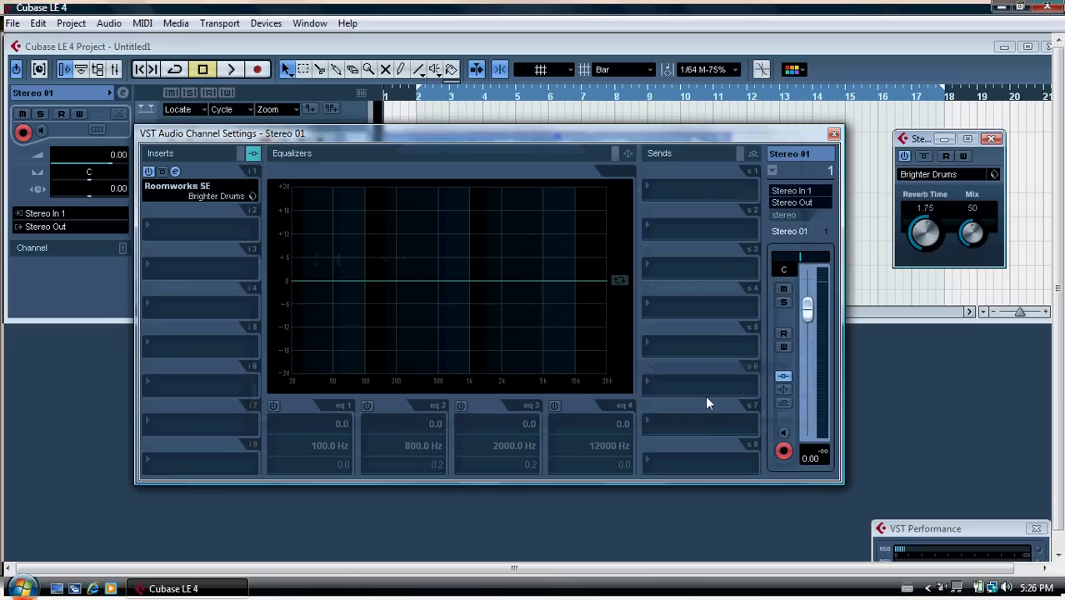
Step: Close the channel settings, audition the reverb twice, then replay from the project start
{"action": "left_click", "coordinate": [835, 134]}
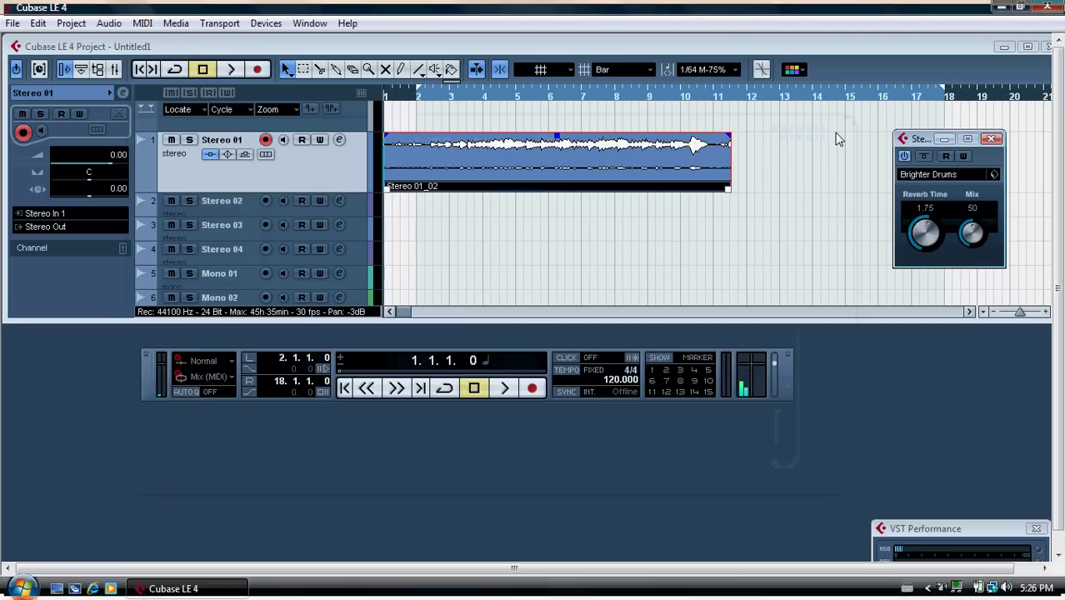
{"action": "left_click", "coordinate": [505, 388]}
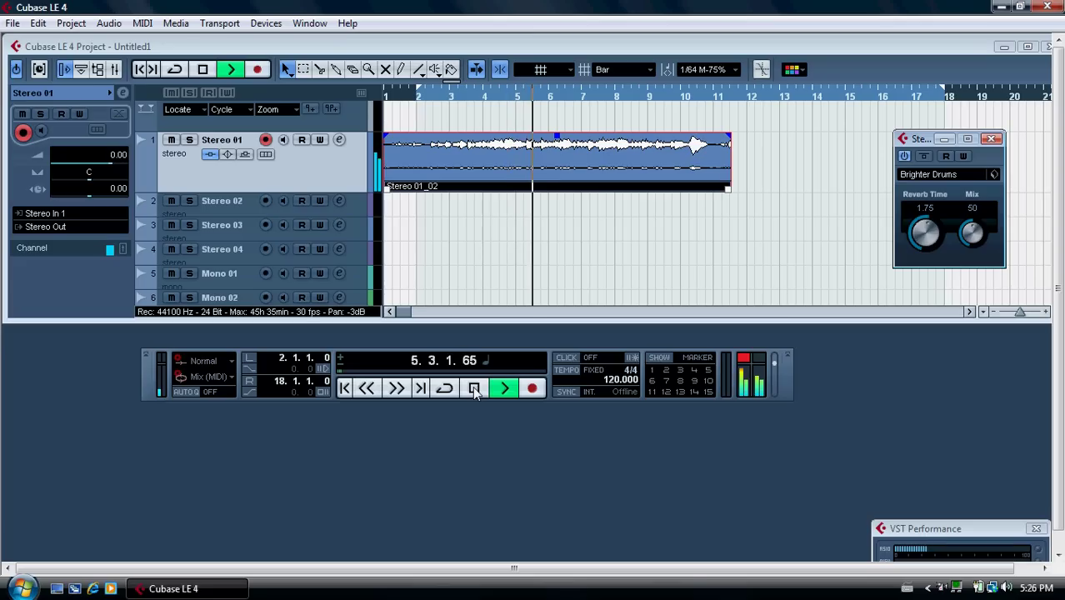
{"action": "left_click", "coordinate": [473, 388]}
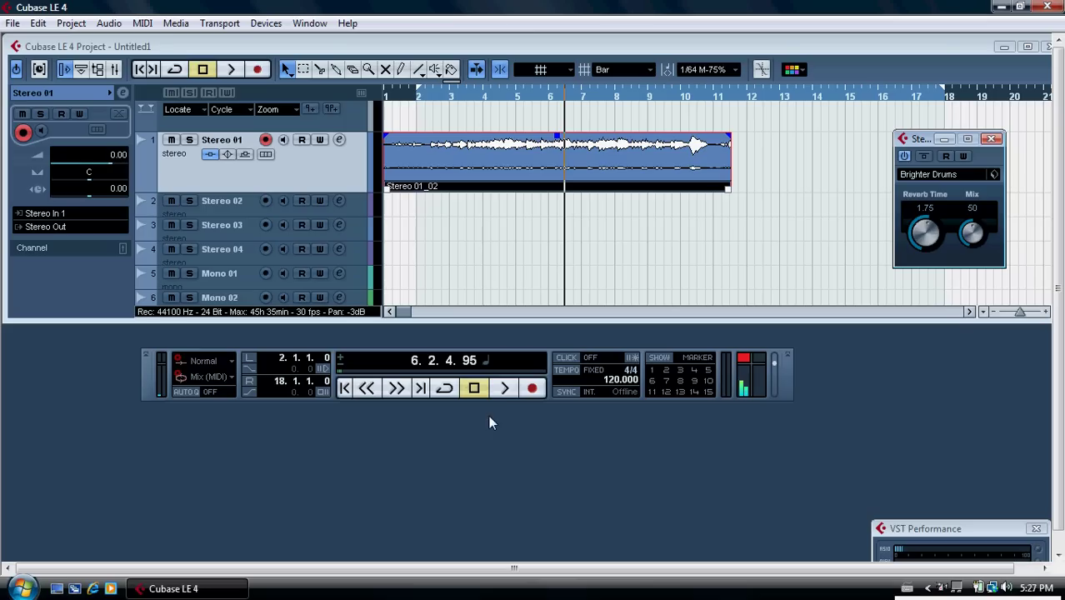
{"action": "left_click", "coordinate": [502, 390]}
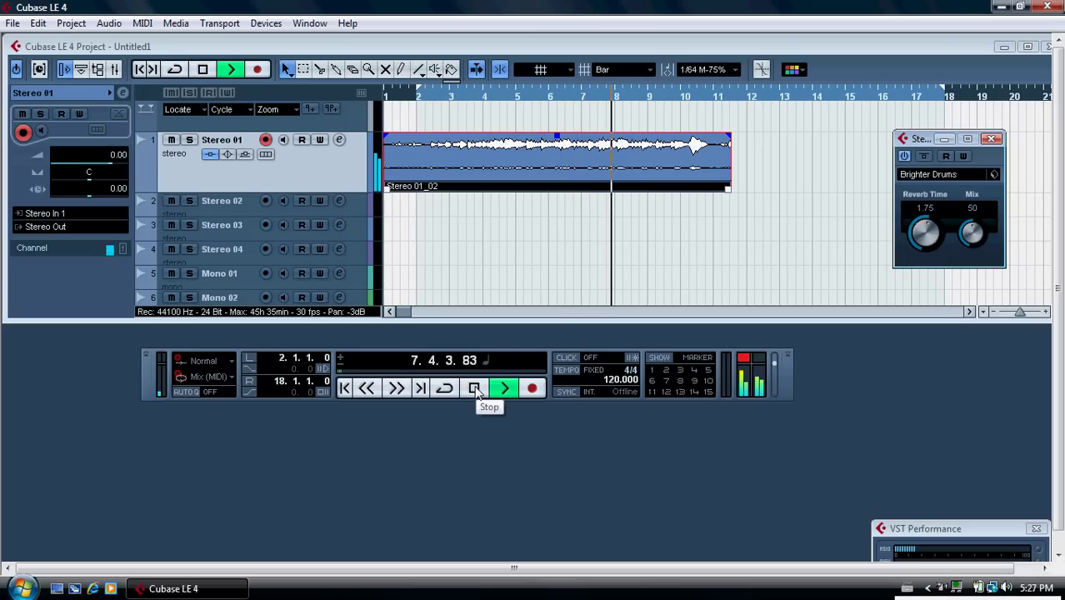
{"action": "left_click", "coordinate": [474, 388]}
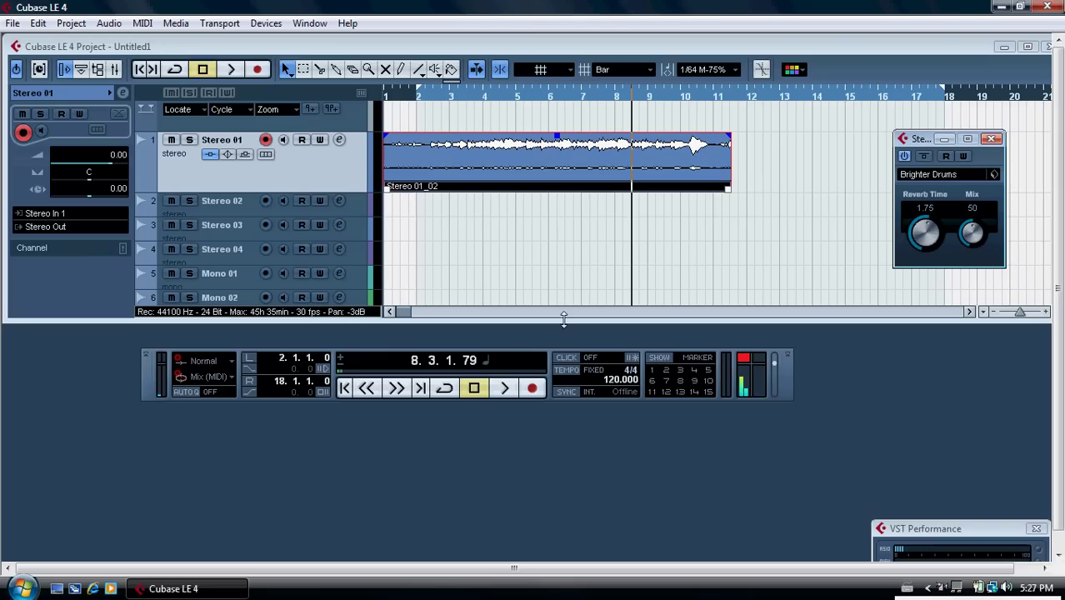
{"action": "left_click", "coordinate": [347, 392]}
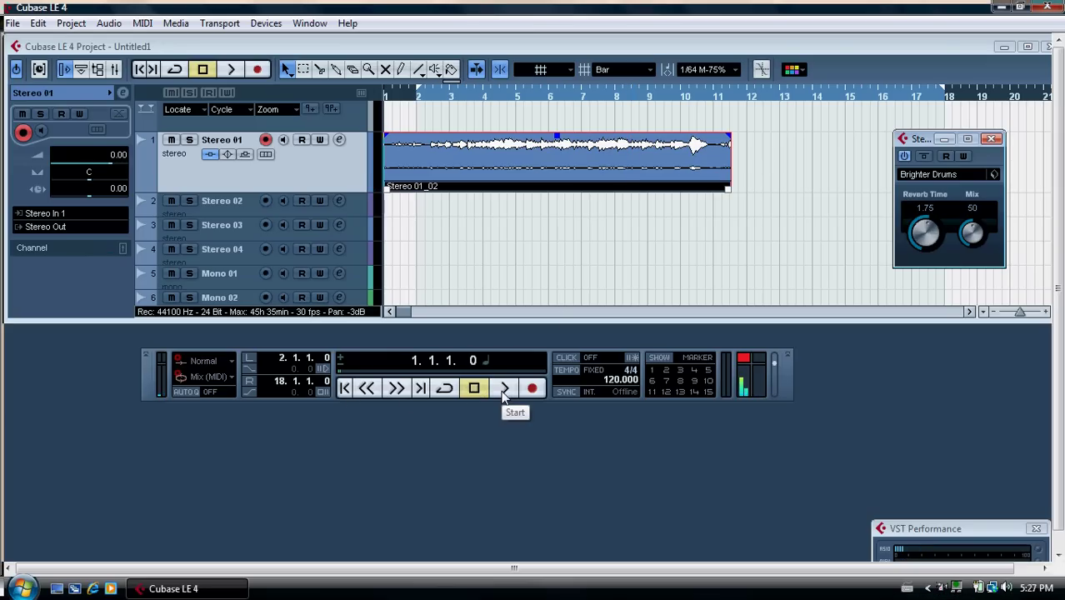
{"action": "left_click", "coordinate": [504, 389]}
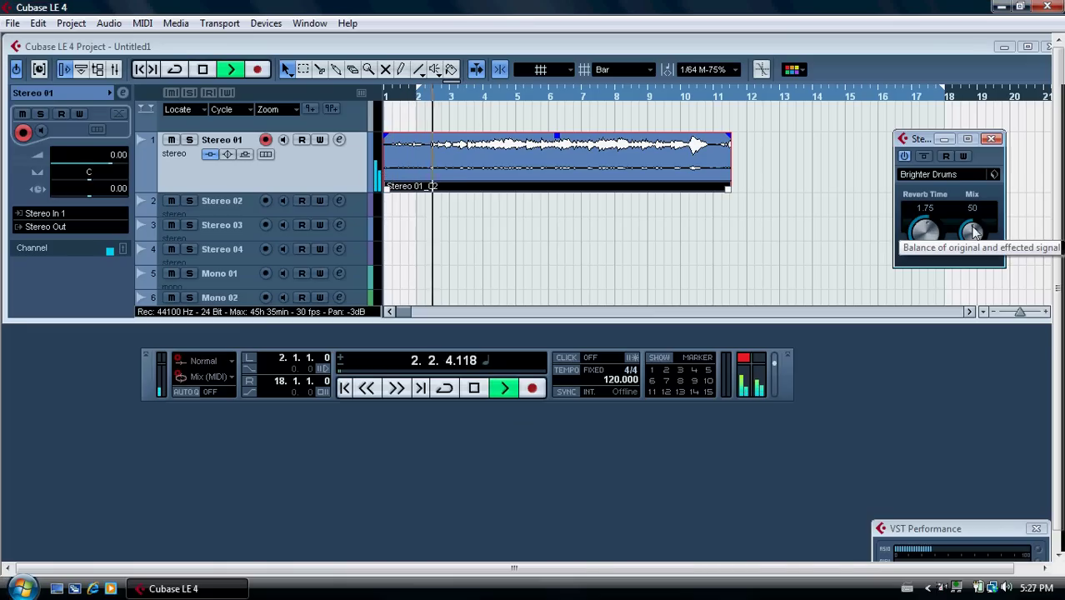
Step: During playback, turn Mix down to 0 and Reverb Time up to about 3.42, then stop
{"action": "scroll", "coordinate": [973, 234], "scroll_direction": "down", "scroll_amount": 5}
{"action": "scroll", "coordinate": [974, 234], "scroll_direction": "down", "scroll_amount": 2}
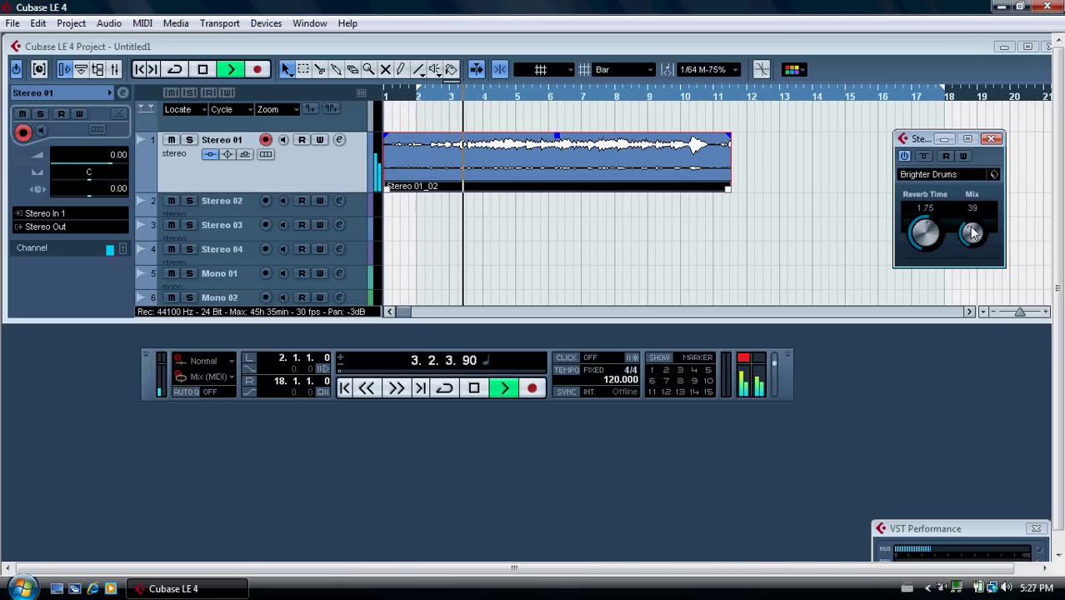
{"action": "mouse_move", "coordinate": [973, 234]}
{"action": "left_mouse_down"}
{"action": "mouse_move", "coordinate": [983, 246]}
{"action": "mouse_move", "coordinate": [971, 237]}
{"action": "left_mouse_up"}
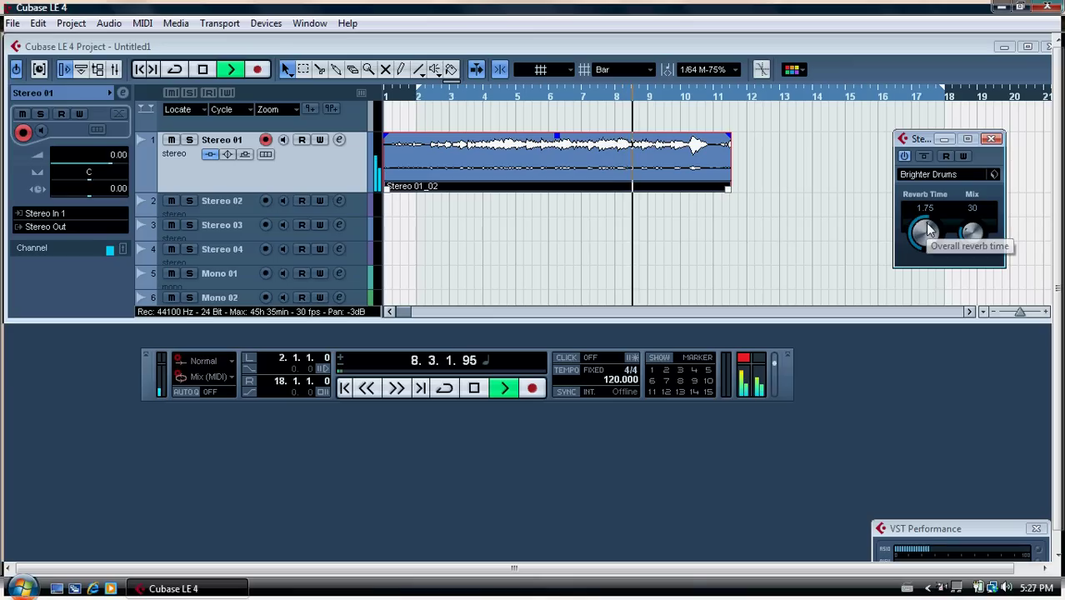
{"action": "left_click_drag", "start_coordinate": [928, 224], "coordinate": [936, 225]}
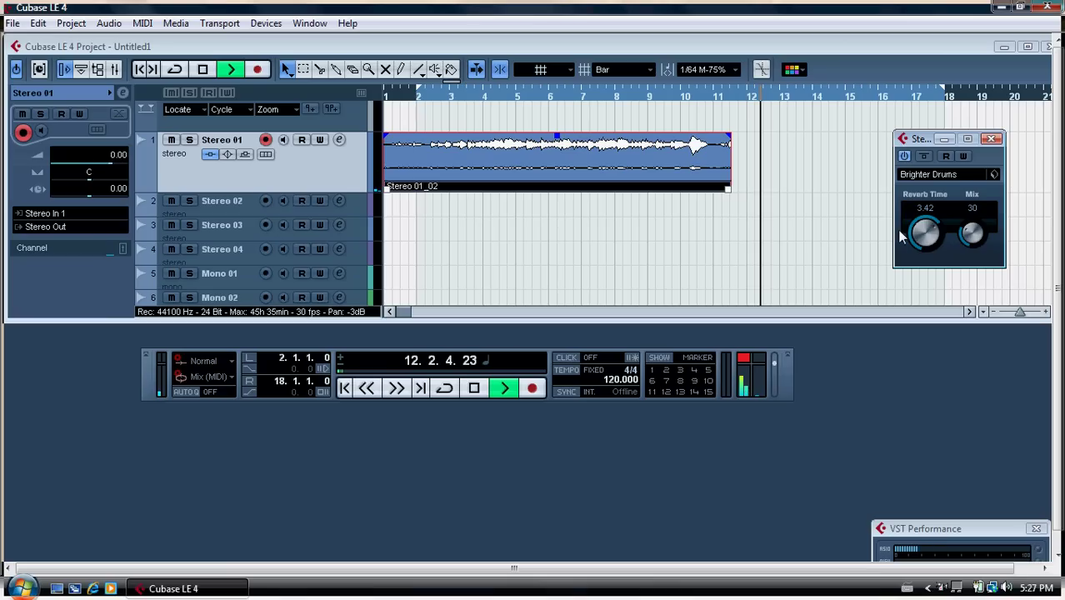
{"action": "key", "text": "space"}
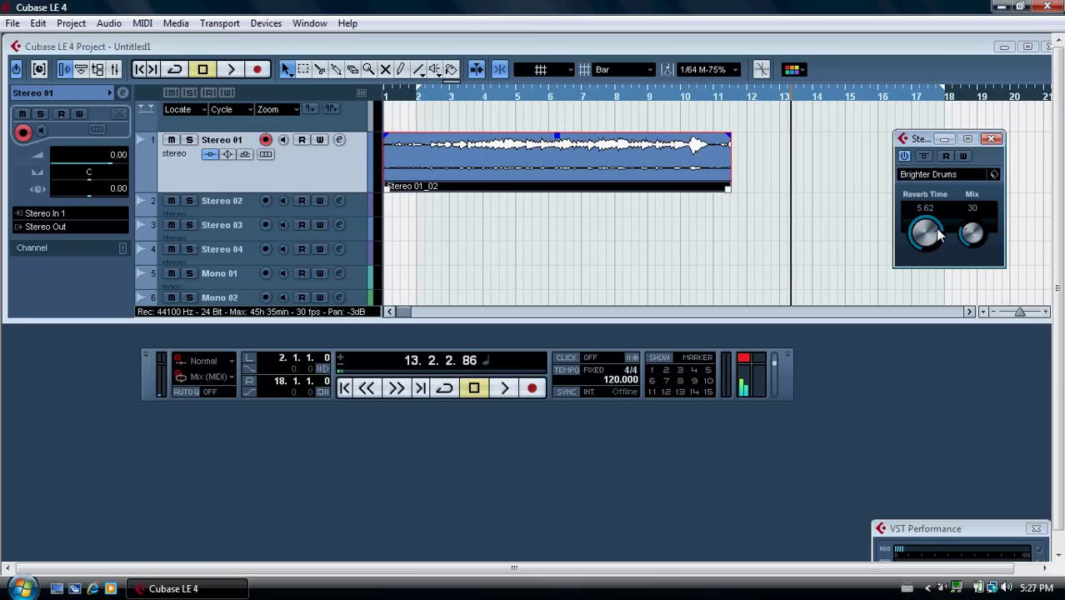
Step: Fine-tune the reverb with the mouse wheel to Reverb Time 3.06 and Mix about 7
{"action": "scroll", "coordinate": [946, 237], "scroll_direction": "up", "scroll_amount": 3}
{"action": "scroll", "coordinate": [935, 234], "scroll_direction": "down", "scroll_amount": 3}
{"action": "scroll", "coordinate": [938, 235], "scroll_direction": "up", "scroll_amount": 2}
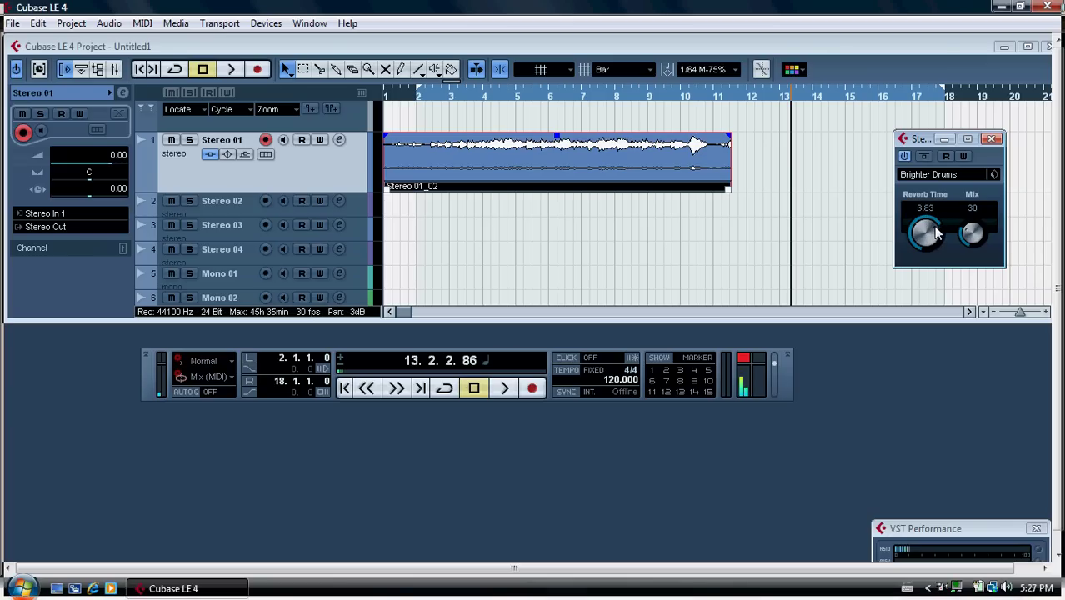
{"action": "scroll", "coordinate": [937, 235], "scroll_direction": "down", "scroll_amount": 7}
{"action": "scroll", "coordinate": [933, 233], "scroll_direction": "up", "scroll_amount": 3}
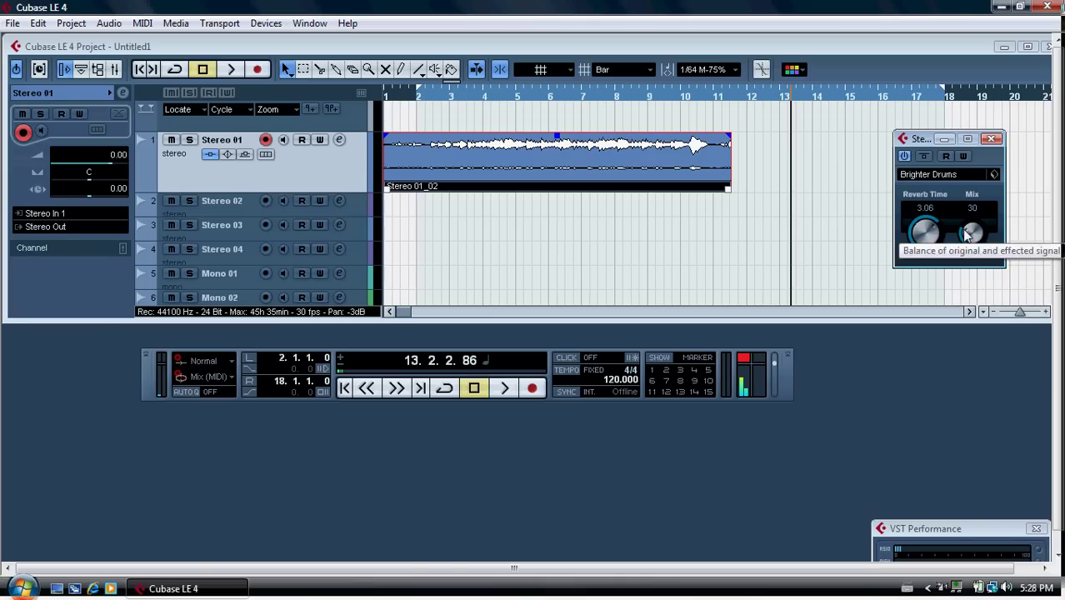
{"action": "scroll", "coordinate": [969, 238], "scroll_direction": "down", "scroll_amount": 3}
{"action": "scroll", "coordinate": [970, 240], "scroll_direction": "down", "scroll_amount": 3}
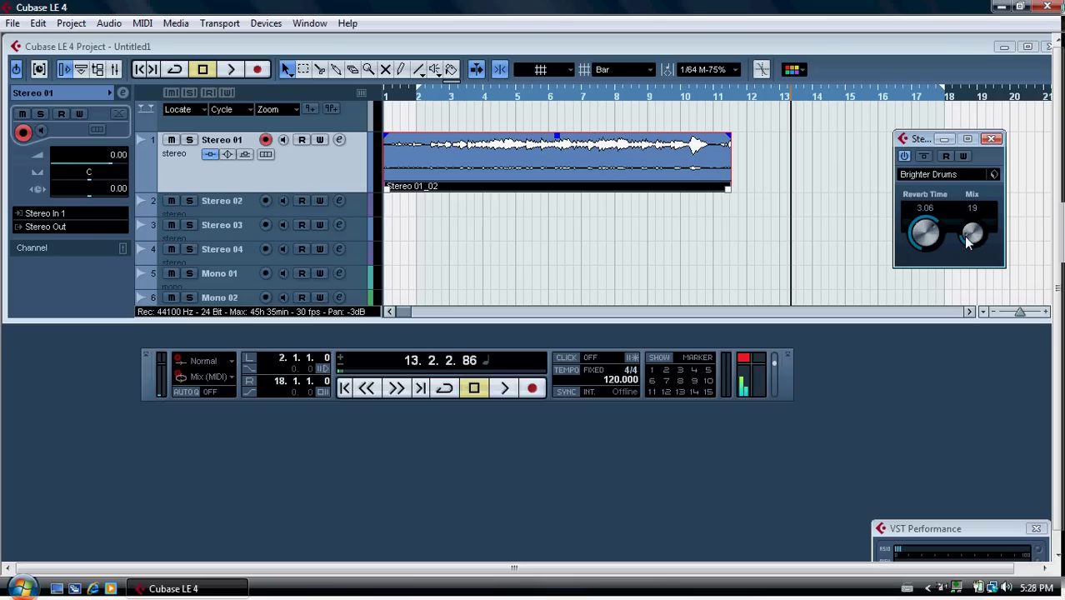
{"action": "scroll", "coordinate": [969, 240], "scroll_direction": "down", "scroll_amount": 3}
Step: Stop the transport playback
{"action": "left_click", "coordinate": [474, 389]}
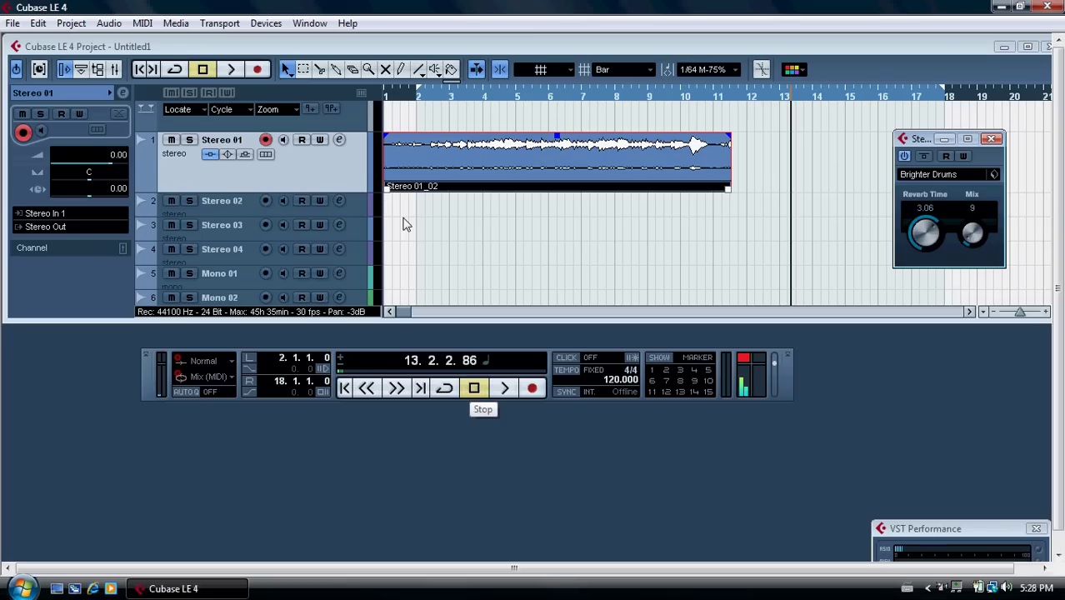
Step: Put PingPongDelay into insert slot 2 of Stereo 01, below Roomworks SE
{"action": "left_click", "coordinate": [339, 140]}
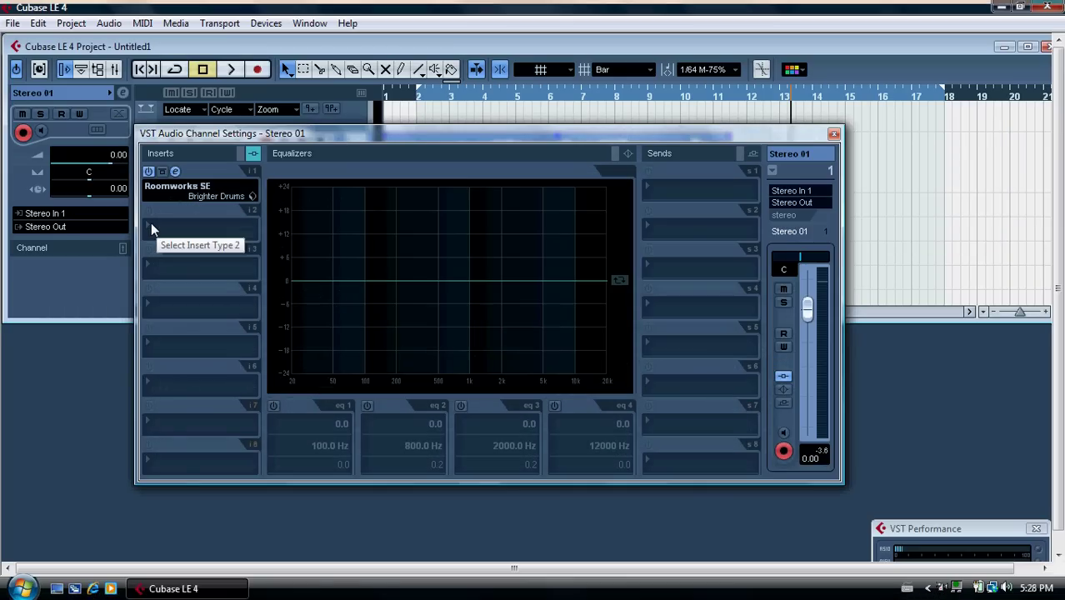
{"action": "left_click", "coordinate": [151, 228]}
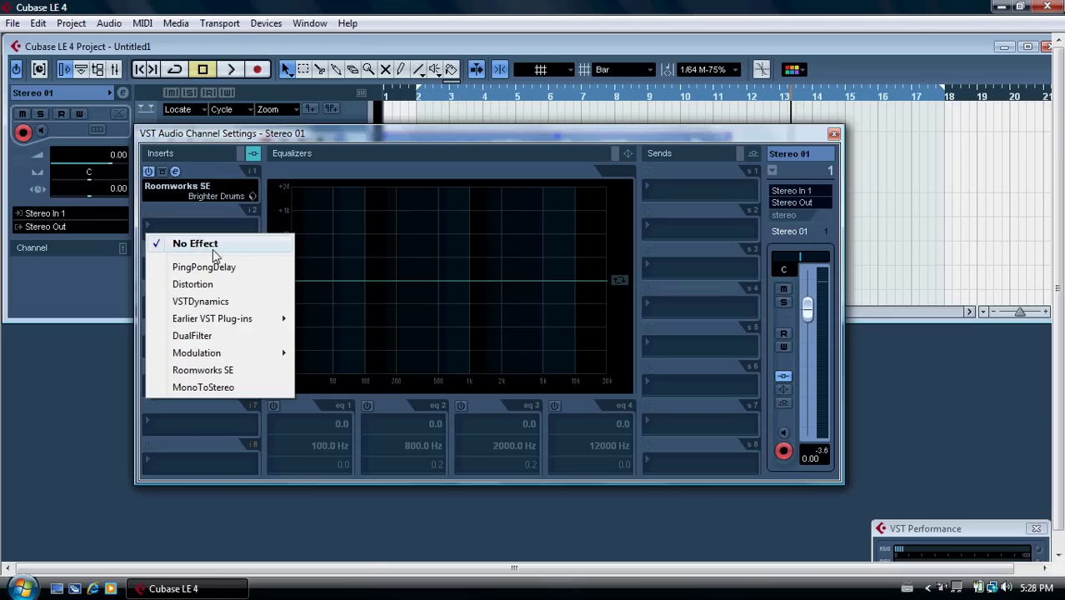
{"action": "mouse_move", "coordinate": [239, 324]}
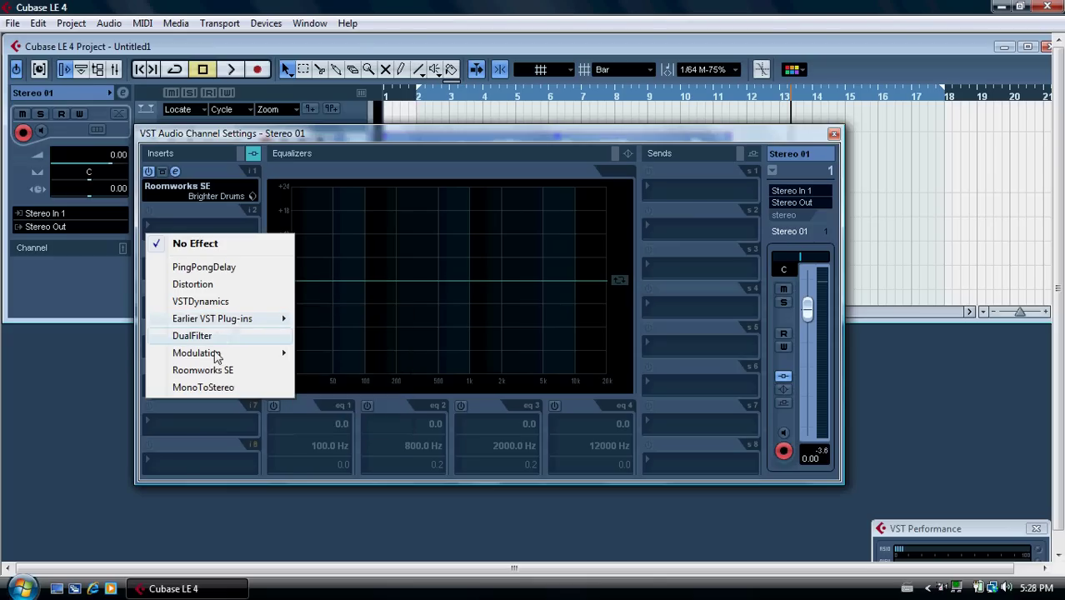
{"action": "mouse_move", "coordinate": [216, 360]}
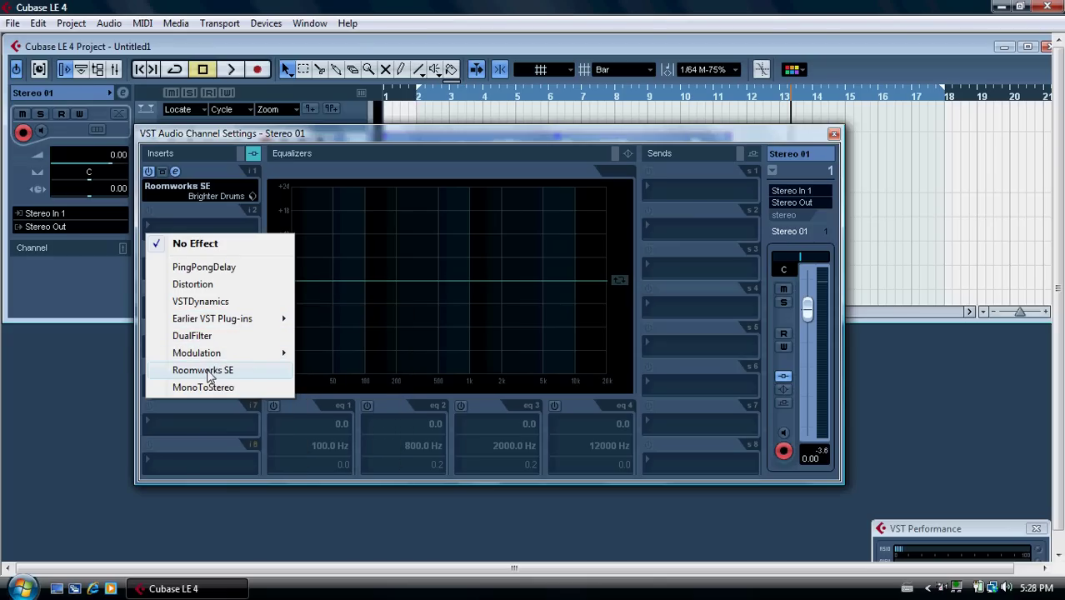
{"action": "left_click", "coordinate": [211, 271]}
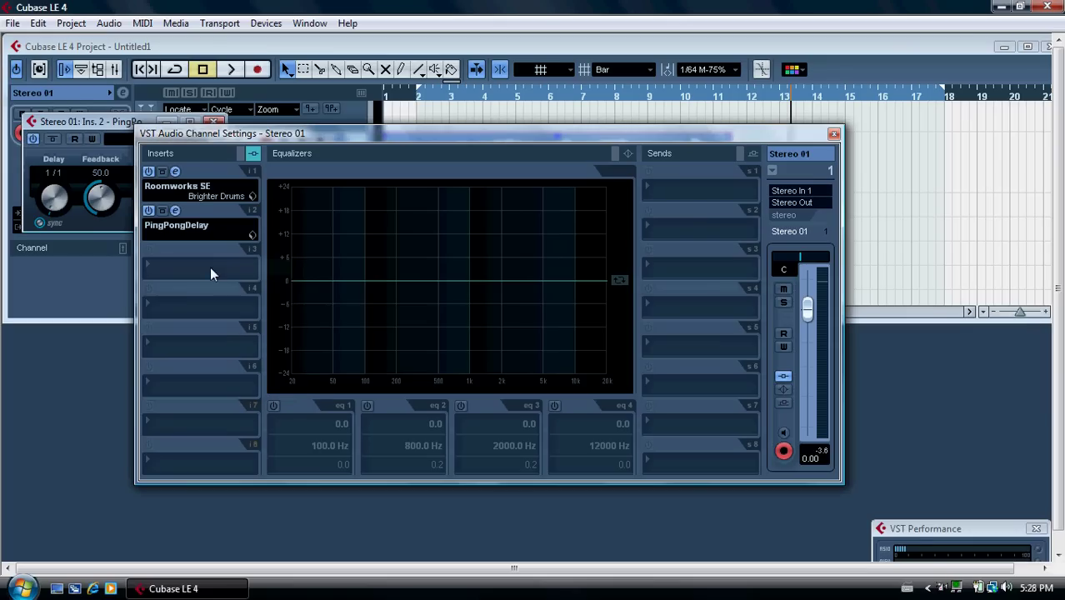
Step: Switch off PingPongDelay's tempo Sync and raise the Delay to 185.4
{"action": "left_click_drag", "start_coordinate": [331, 136], "coordinate": [405, 261]}
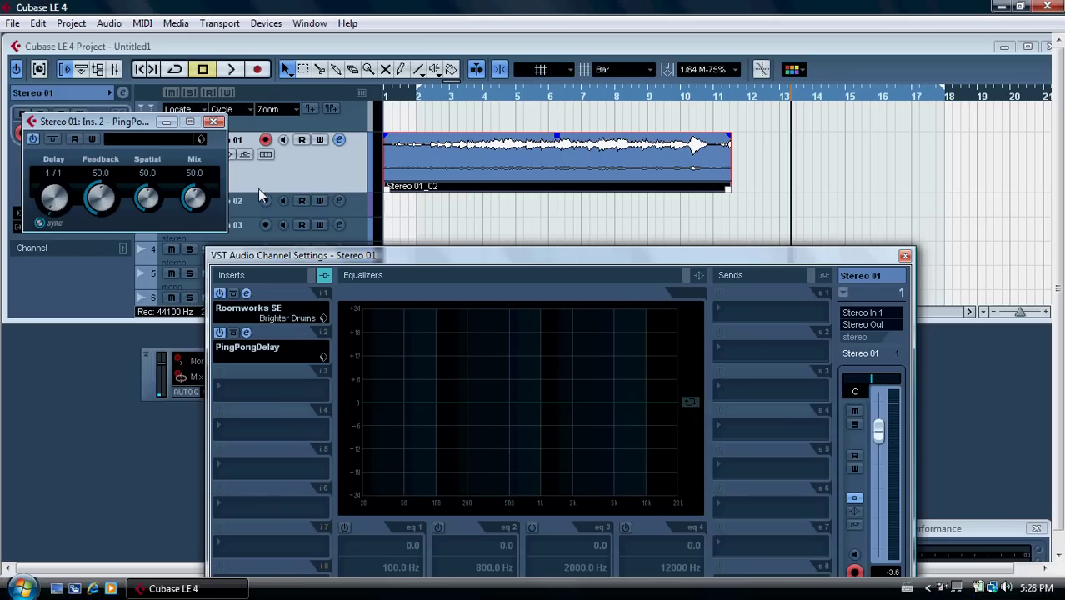
{"action": "left_click", "coordinate": [41, 222]}
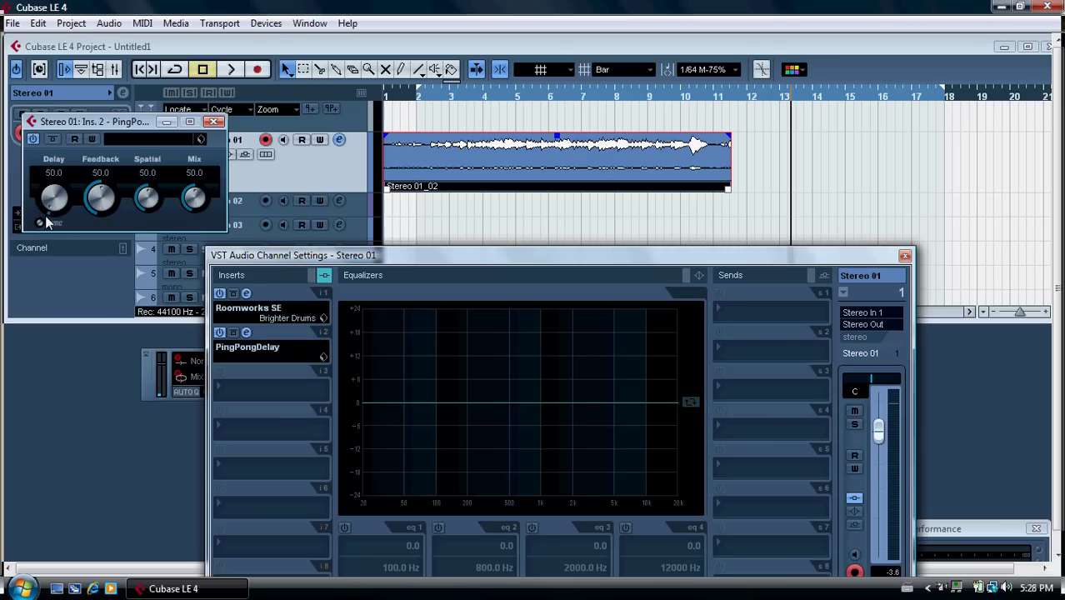
{"action": "double_click", "coordinate": [54, 174]}
{"action": "left_click_drag", "start_coordinate": [52, 211], "coordinate": [47, 202]}
Step: Set Mix 12.5, Feedback 35.3 and Spatial 54.6, then close the channel settings
{"action": "left_click_drag", "start_coordinate": [196, 197], "coordinate": [193, 206]}
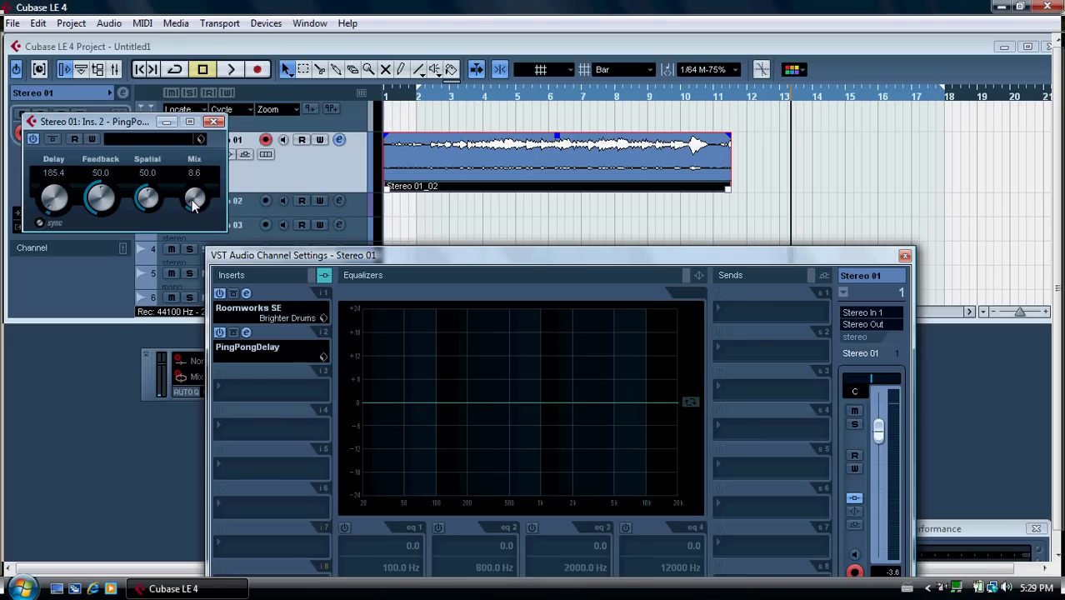
{"action": "scroll", "coordinate": [193, 207], "scroll_direction": "up", "scroll_amount": 3}
{"action": "scroll", "coordinate": [100, 195], "scroll_direction": "down", "scroll_amount": 10}
{"action": "scroll", "coordinate": [149, 197], "scroll_direction": "up", "scroll_amount": 4}
{"action": "scroll", "coordinate": [98, 205], "scroll_direction": "down", "scroll_amount": 12}
{"action": "scroll", "coordinate": [99, 205], "scroll_direction": "up", "scroll_amount": 11}
{"action": "left_click", "coordinate": [904, 255]}
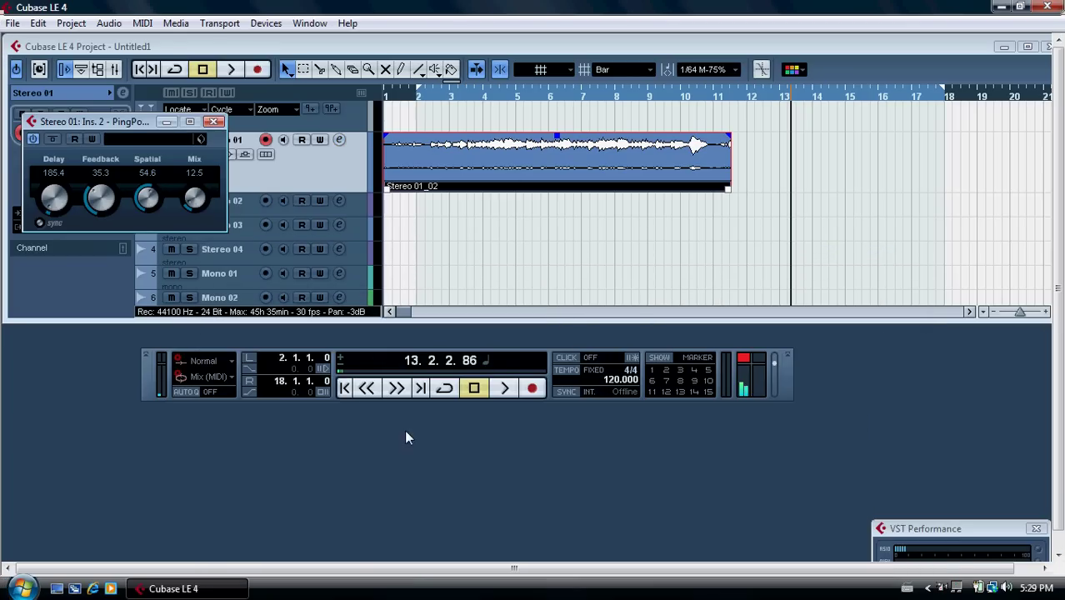
Step: Play from the project start and wheel the delay to Mix 40.2 and Spatial 70.9
{"action": "left_click", "coordinate": [346, 388]}
{"action": "left_click", "coordinate": [504, 389]}
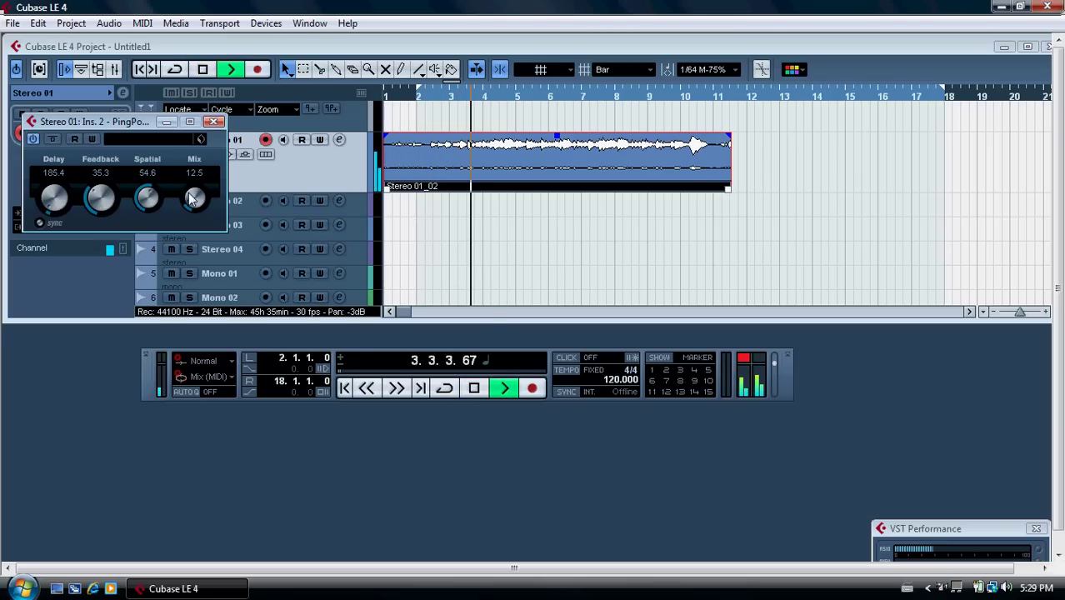
{"action": "scroll", "coordinate": [193, 198], "scroll_direction": "up", "scroll_amount": 3}
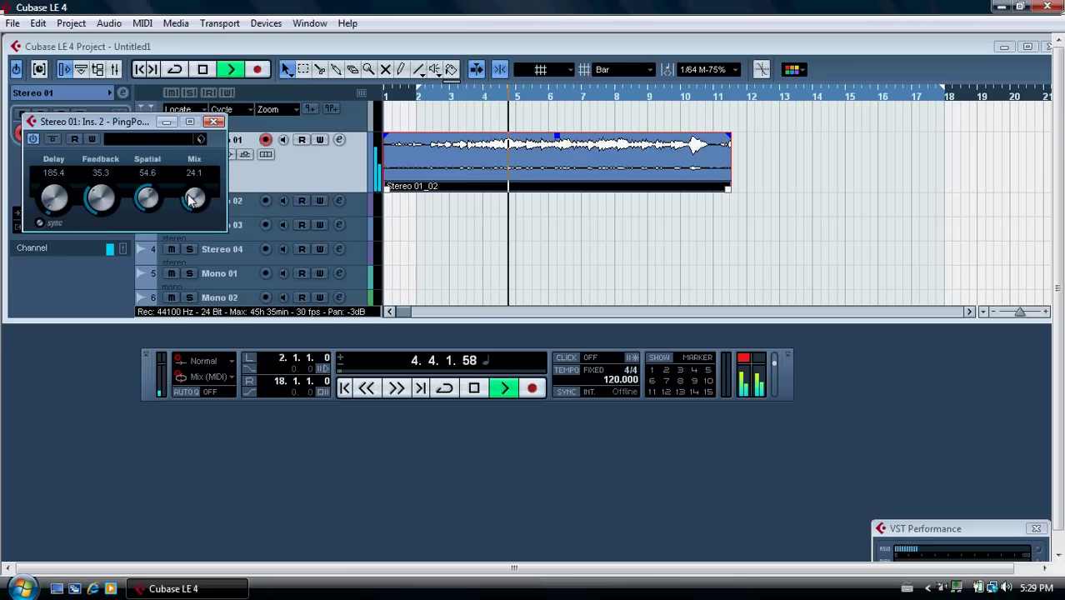
{"action": "scroll", "coordinate": [194, 198], "scroll_direction": "up", "scroll_amount": 8}
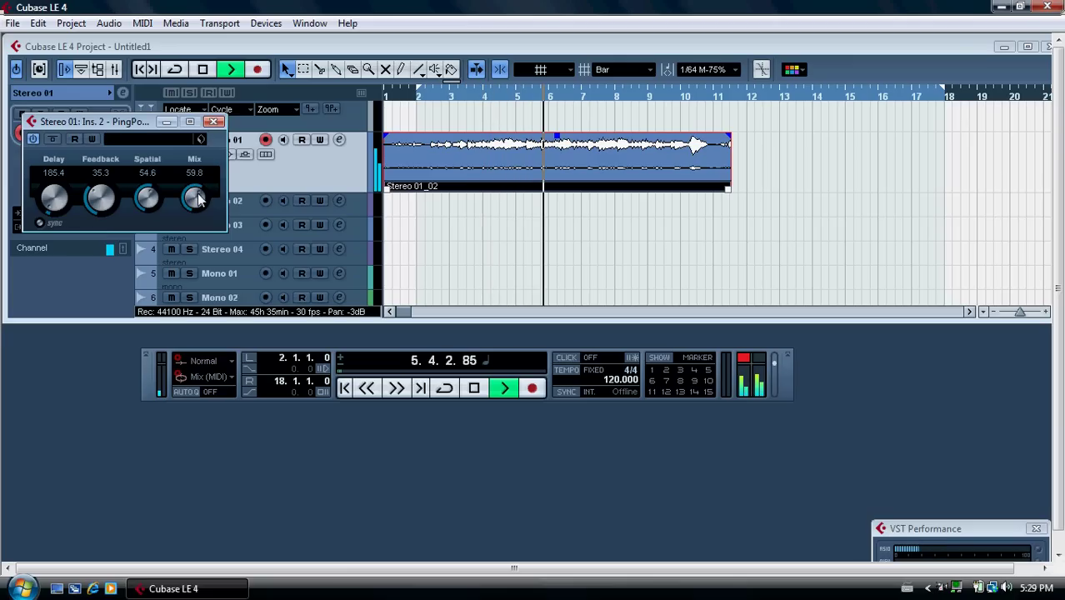
{"action": "scroll", "coordinate": [197, 197], "scroll_direction": "down", "scroll_amount": 1}
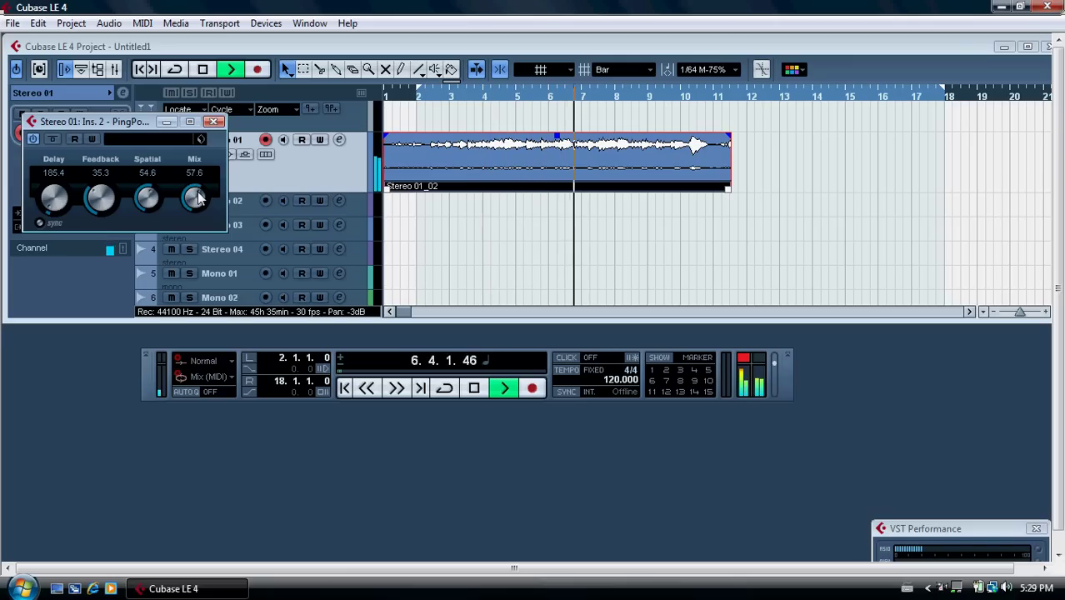
{"action": "scroll", "coordinate": [195, 198], "scroll_direction": "down", "scroll_amount": 4}
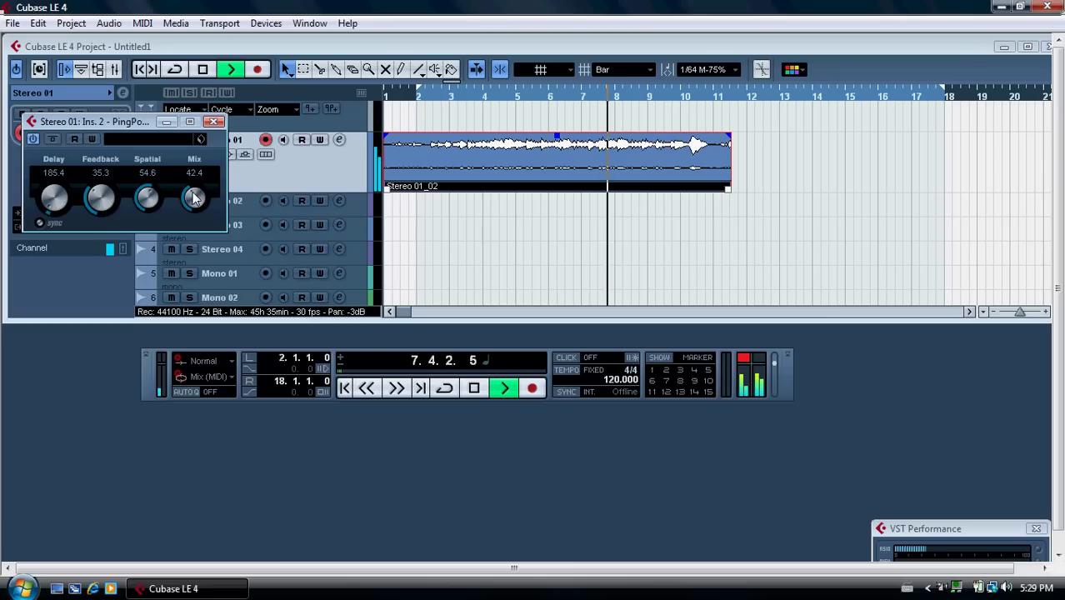
{"action": "scroll", "coordinate": [193, 197], "scroll_direction": "down", "scroll_amount": 6}
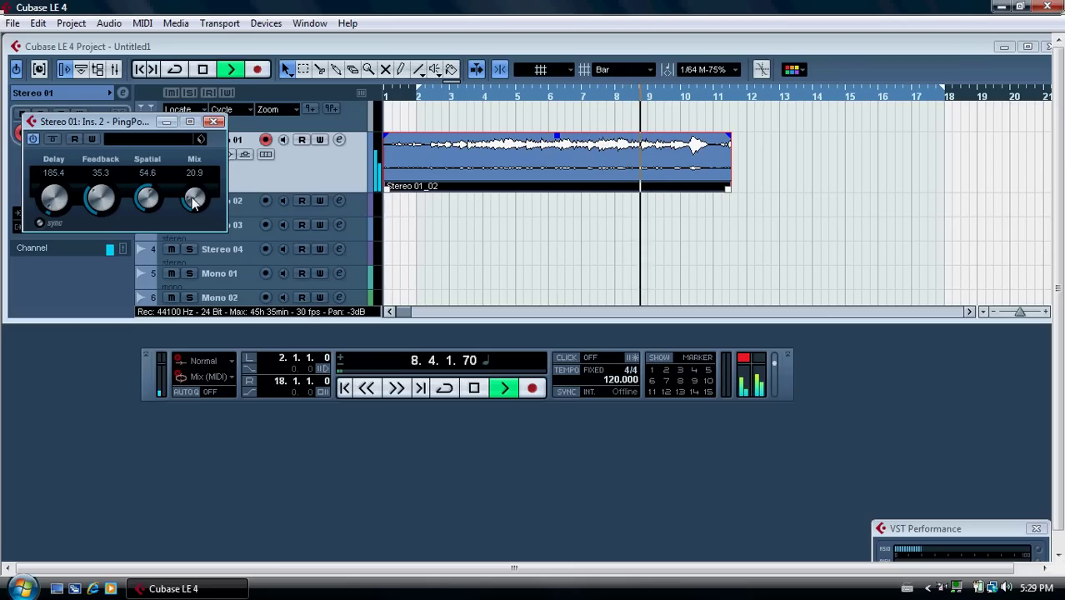
{"action": "scroll", "coordinate": [193, 200], "scroll_direction": "up", "scroll_amount": 5}
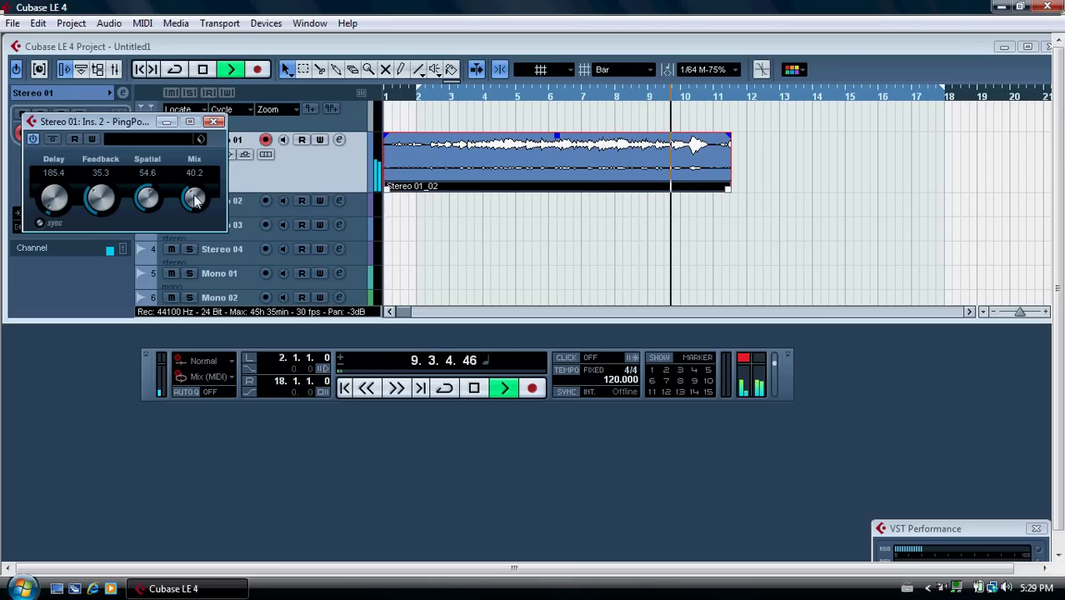
{"action": "scroll", "coordinate": [159, 206], "scroll_direction": "up", "scroll_amount": 11}
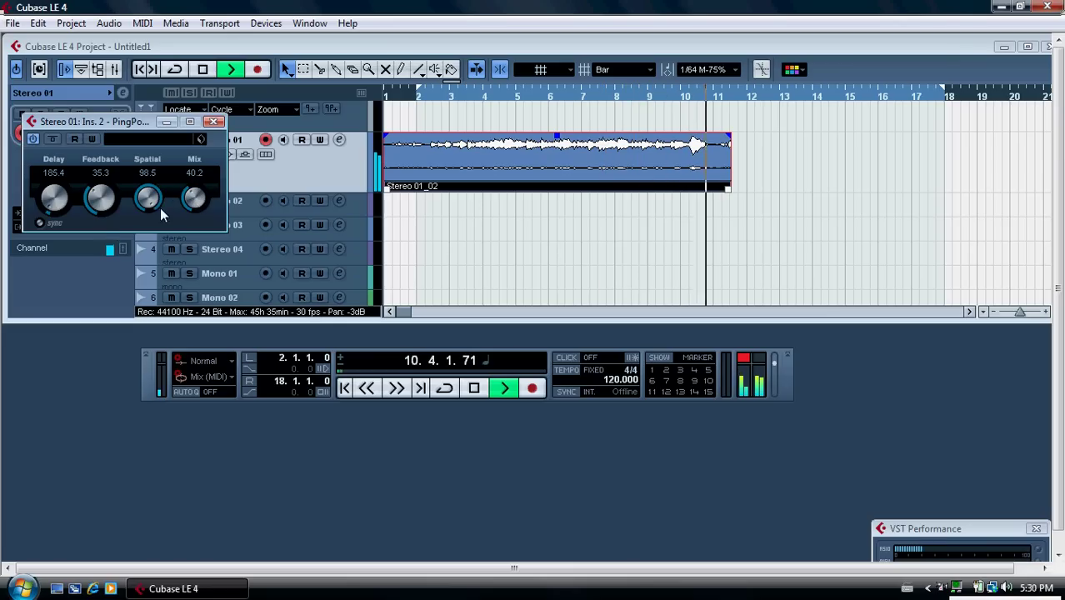
{"action": "scroll", "coordinate": [148, 208], "scroll_direction": "down", "scroll_amount": 7}
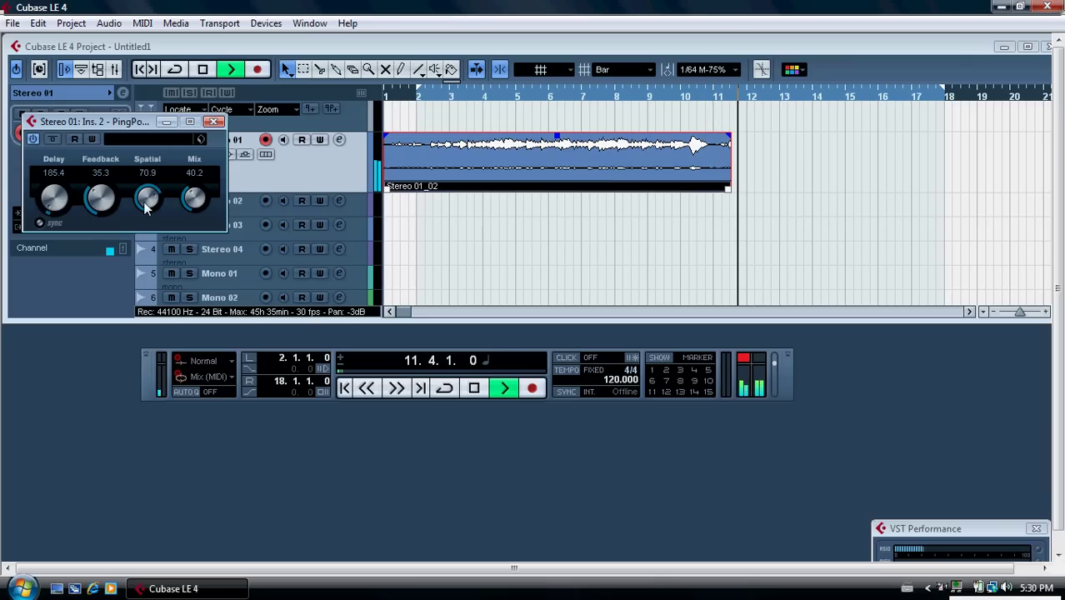
Step: Stop, rewind a few bars and resume playback
{"action": "left_click", "coordinate": [478, 395]}
{"action": "left_click", "coordinate": [373, 390]}
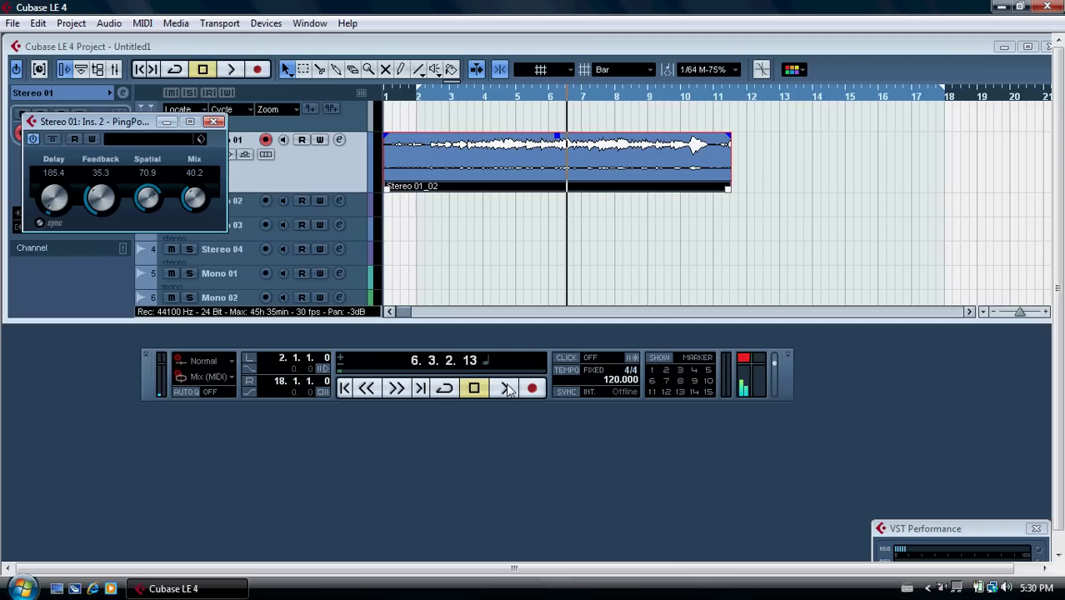
{"action": "left_click", "coordinate": [507, 389]}
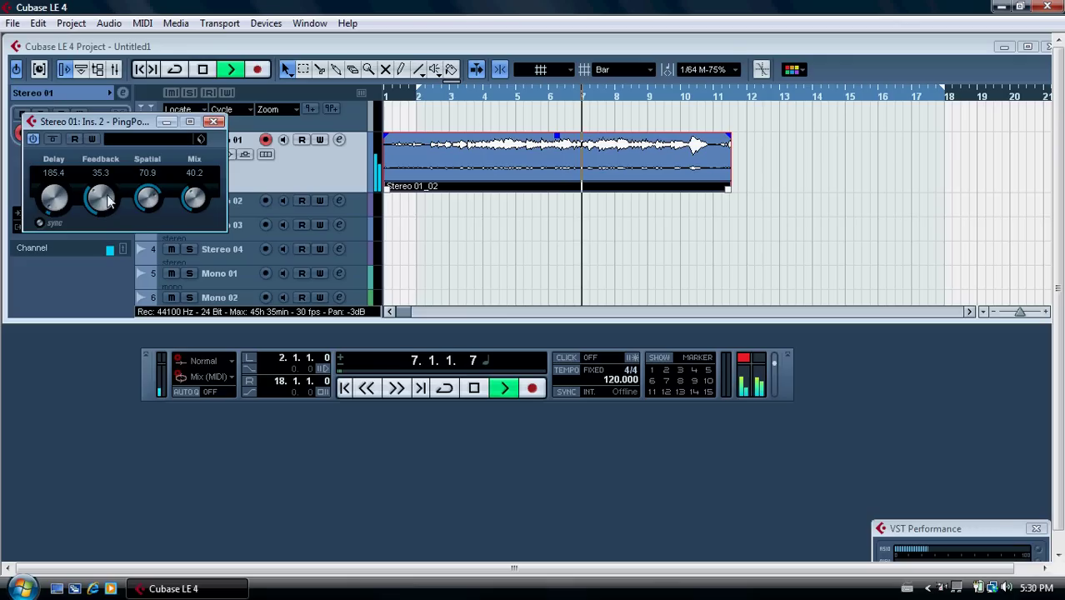
Step: Set Feedback to 16.7 and lower Mix while rewinding the playhead to around bar 4
{"action": "mouse_move", "coordinate": [107, 196]}
{"action": "left_mouse_down"}
{"action": "mouse_move", "coordinate": [119, 208]}
{"action": "mouse_move", "coordinate": [114, 196]}
{"action": "mouse_move", "coordinate": [97, 204]}
{"action": "left_mouse_up"}
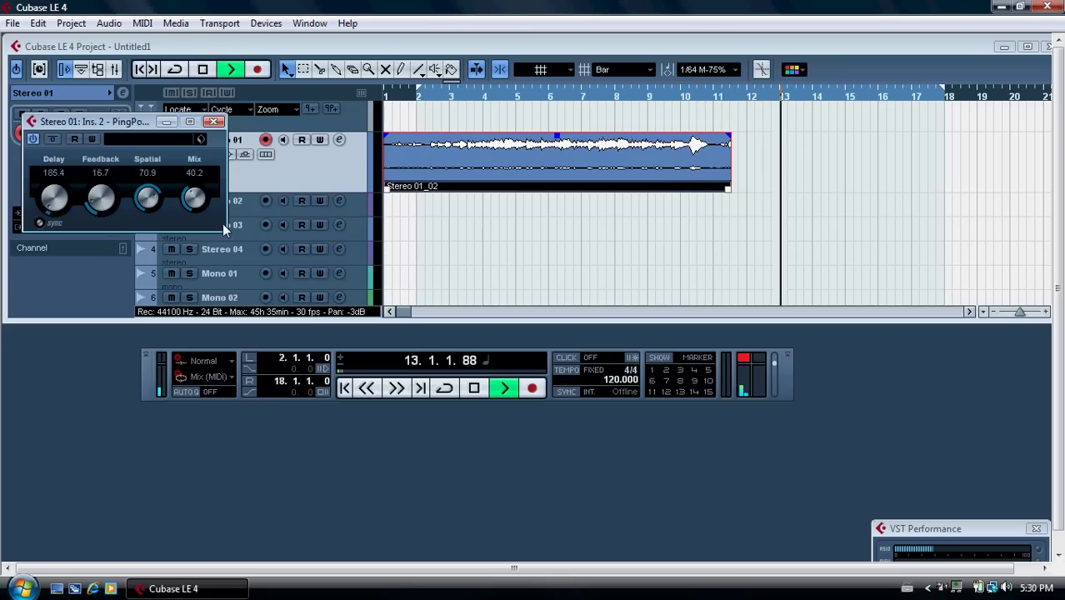
{"action": "left_click_drag", "start_coordinate": [194, 197], "coordinate": [193, 202]}
{"action": "left_click", "coordinate": [370, 390]}
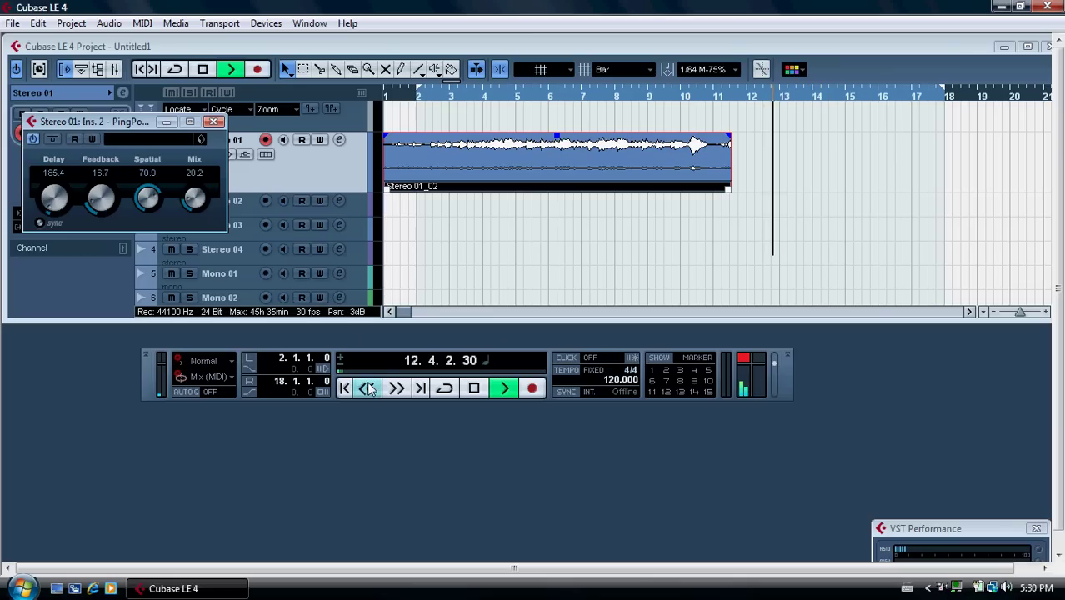
{"action": "left_click_drag", "start_coordinate": [369, 389], "coordinate": [369, 390]}
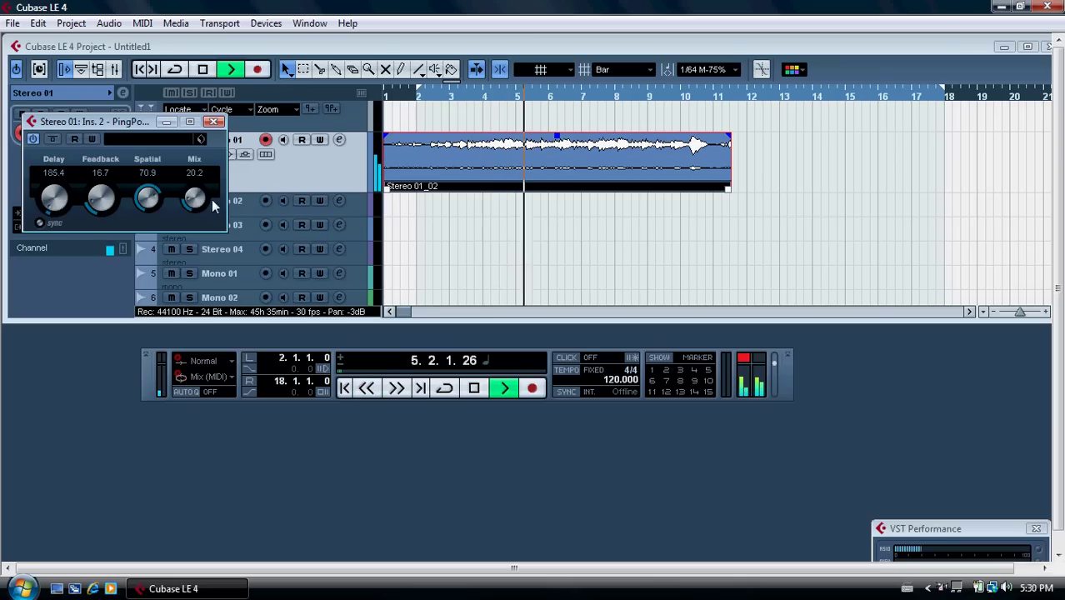
Step: Settle Mix at 36.0, stop, set Delay to 166.3 and close the PingPongDelay window
{"action": "left_click_drag", "start_coordinate": [192, 203], "coordinate": [192, 197]}
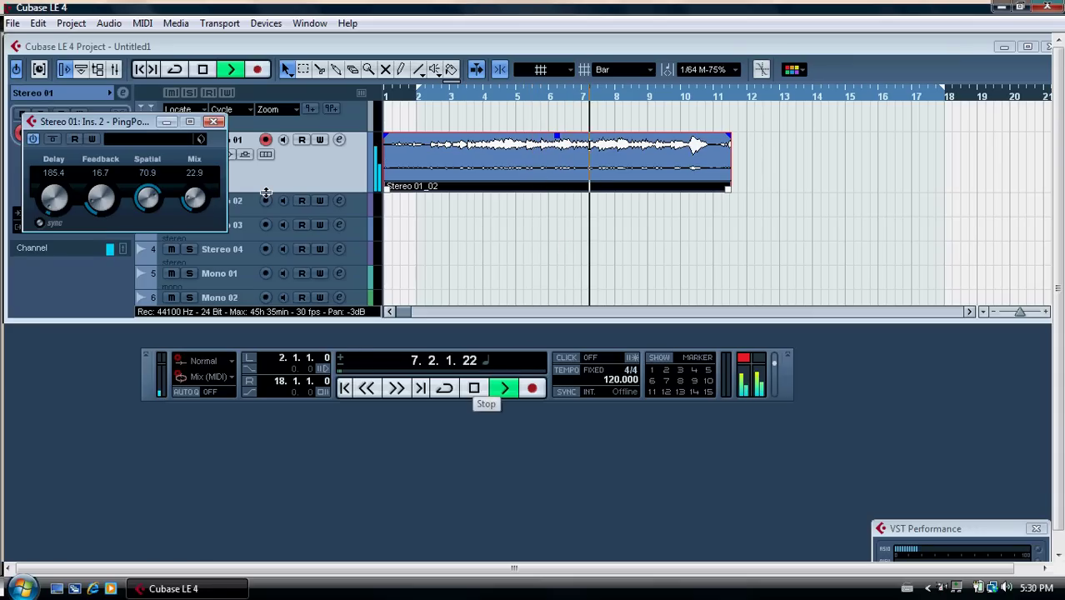
{"action": "left_click_drag", "start_coordinate": [190, 202], "coordinate": [200, 199]}
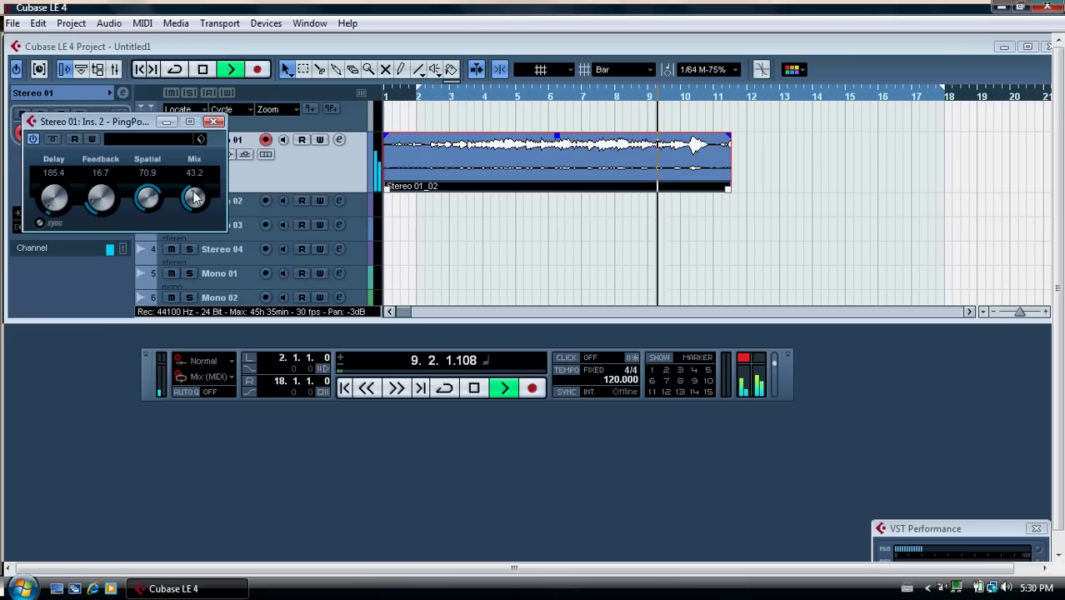
{"action": "left_click_drag", "start_coordinate": [200, 198], "coordinate": [192, 201]}
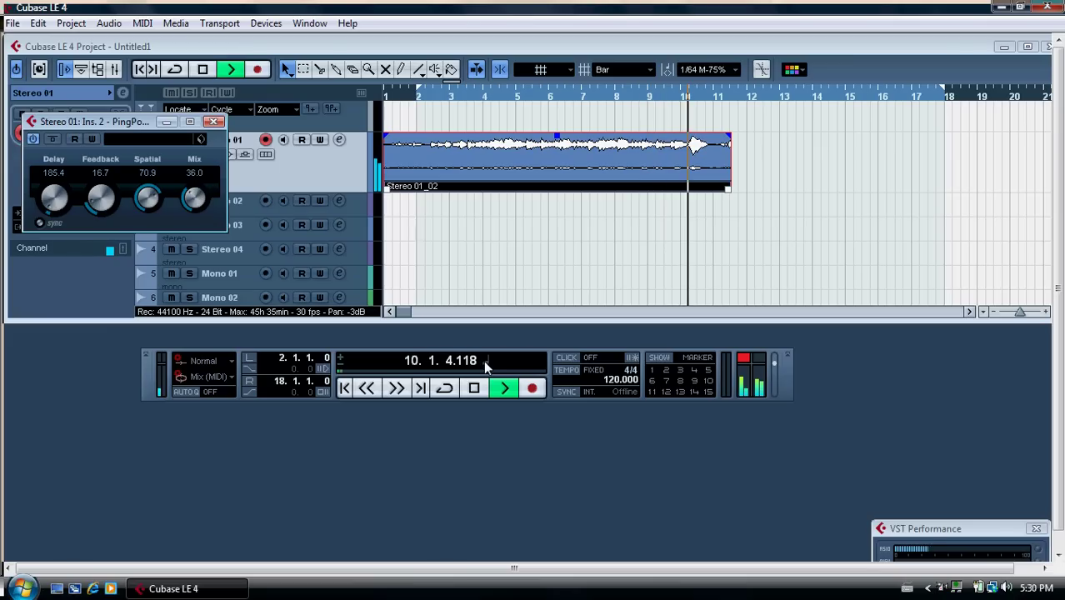
{"action": "left_click", "coordinate": [477, 390]}
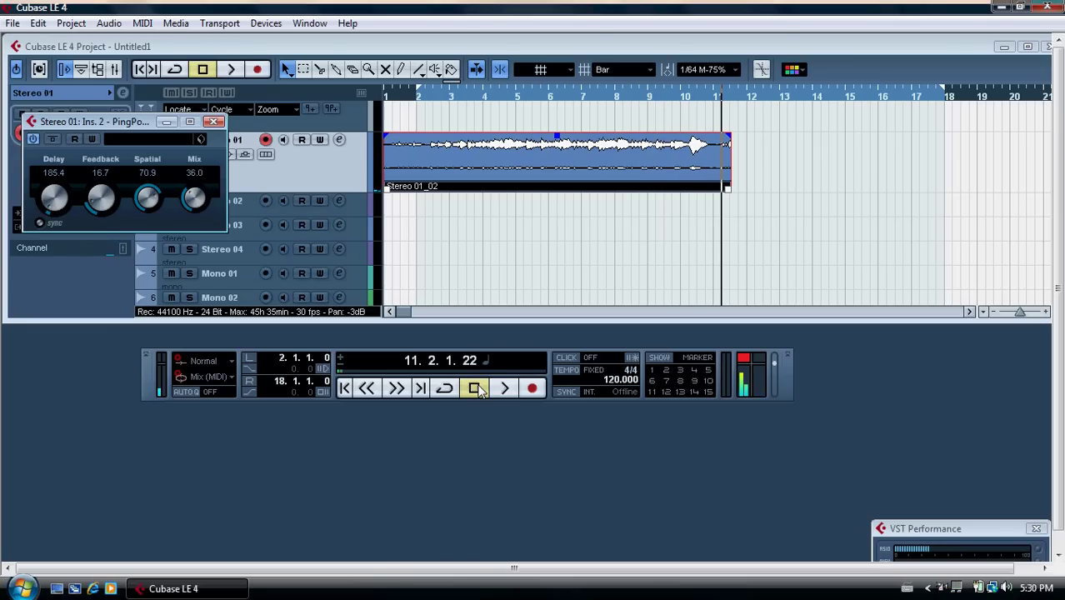
{"action": "left_click_drag", "start_coordinate": [48, 207], "coordinate": [47, 219]}
{"action": "left_click", "coordinate": [215, 125]}
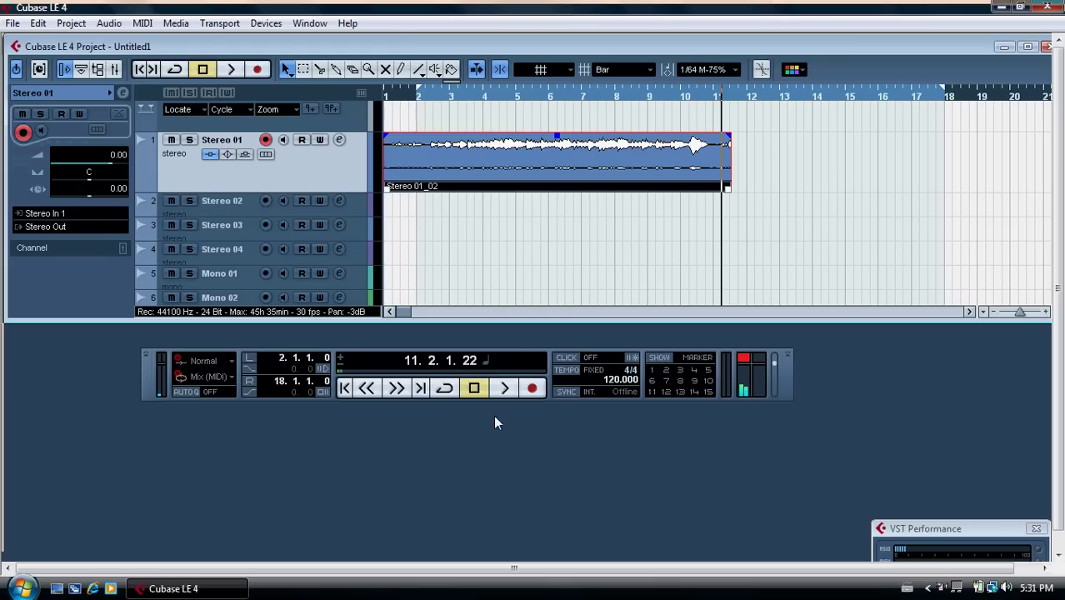